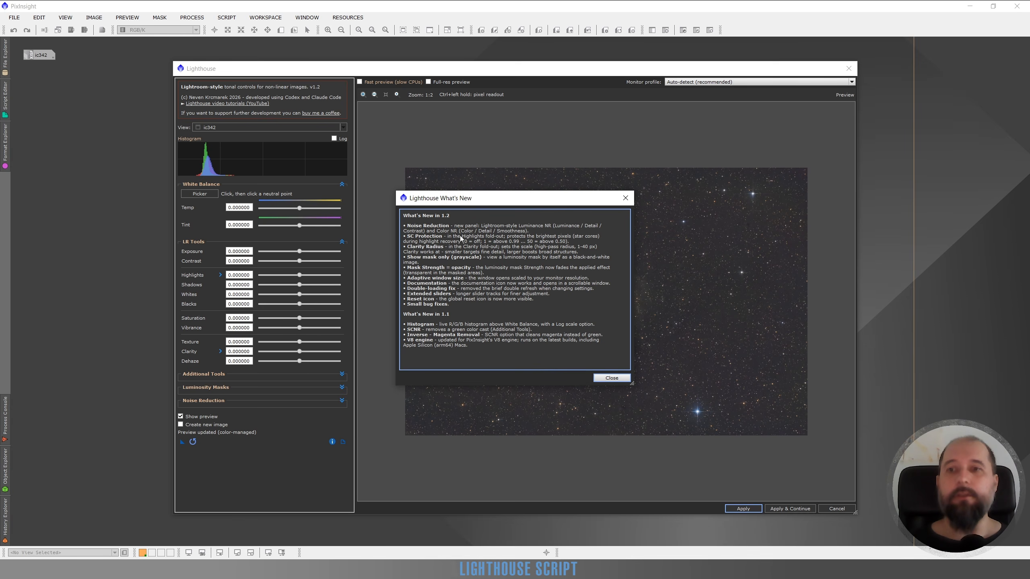
Step: Dismiss the What's New notes and expand the Noise Reduction settings
left_click(612, 377)
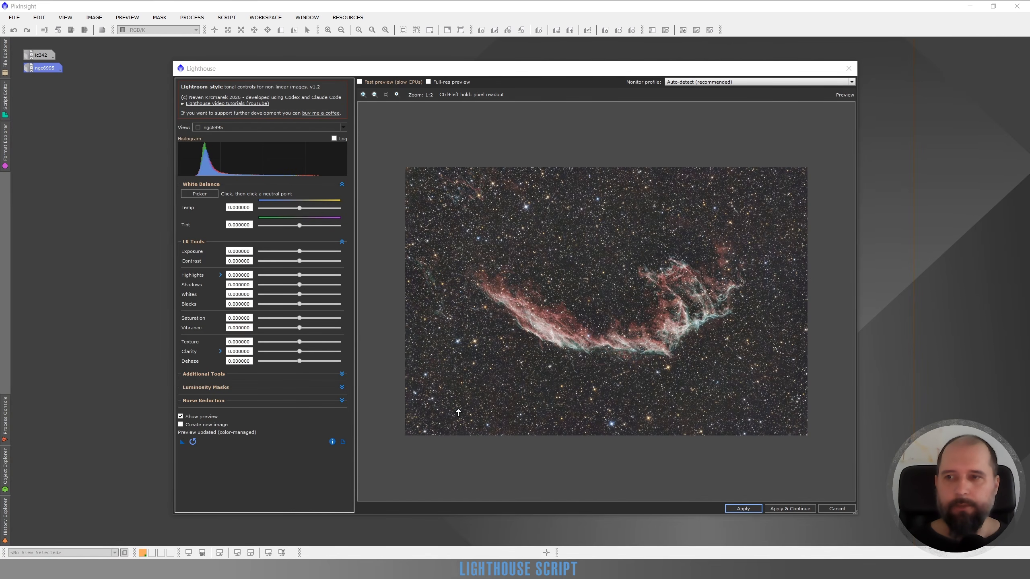
left_click(341, 401)
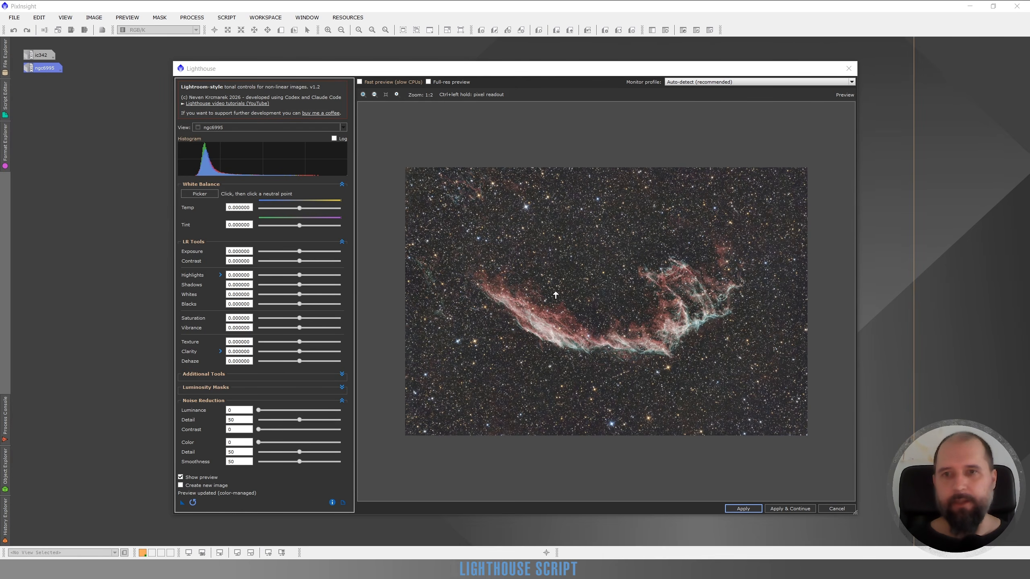
Step: Turn on the full-resolution preview and examine the noise in the starry background below the nebula at 4:1 zoom
scroll(561, 292, "up", 3)
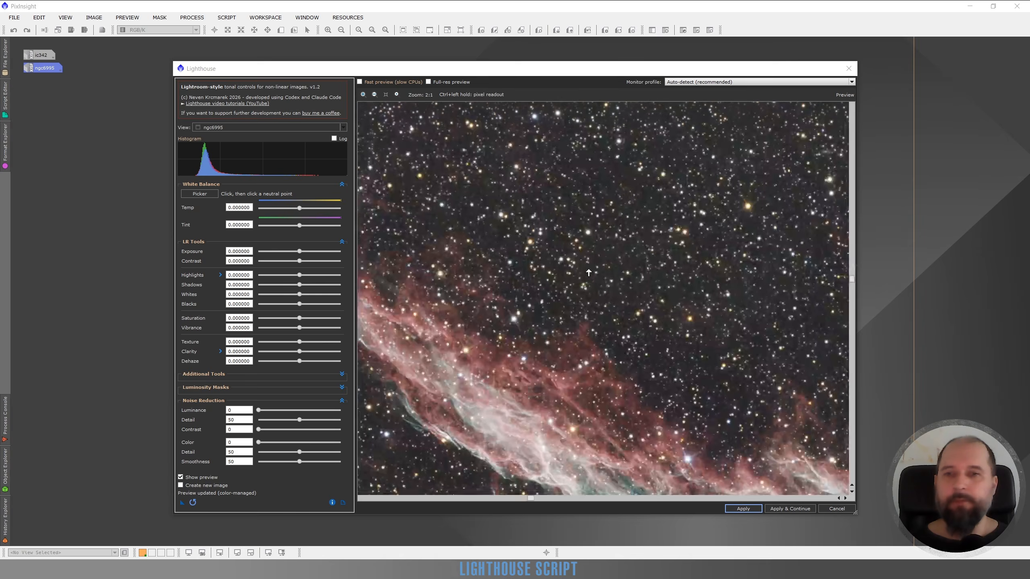
scroll(594, 268, "down", 3)
scroll(669, 247, "up", 3)
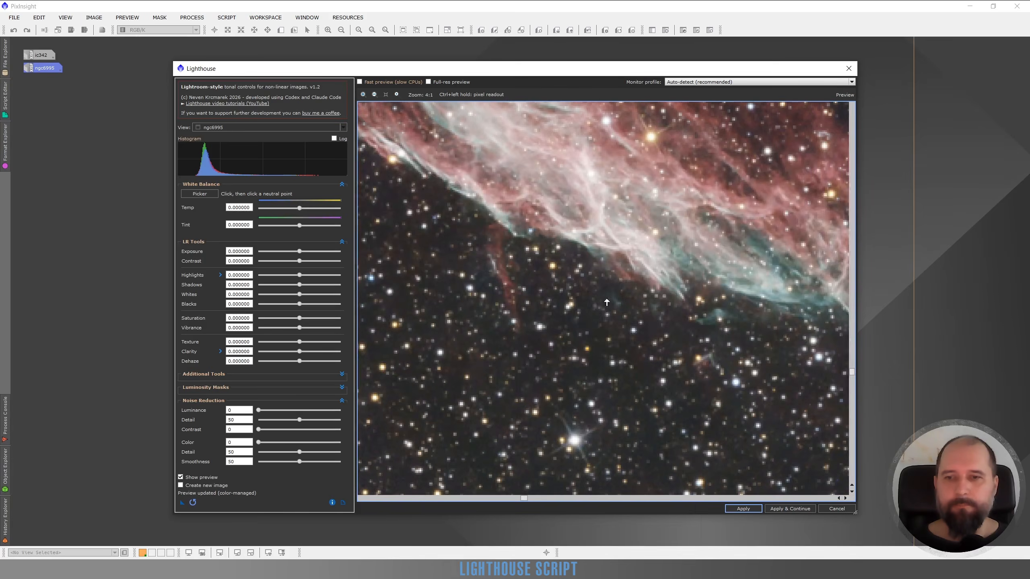
left_click_drag(558, 336, 658, 217)
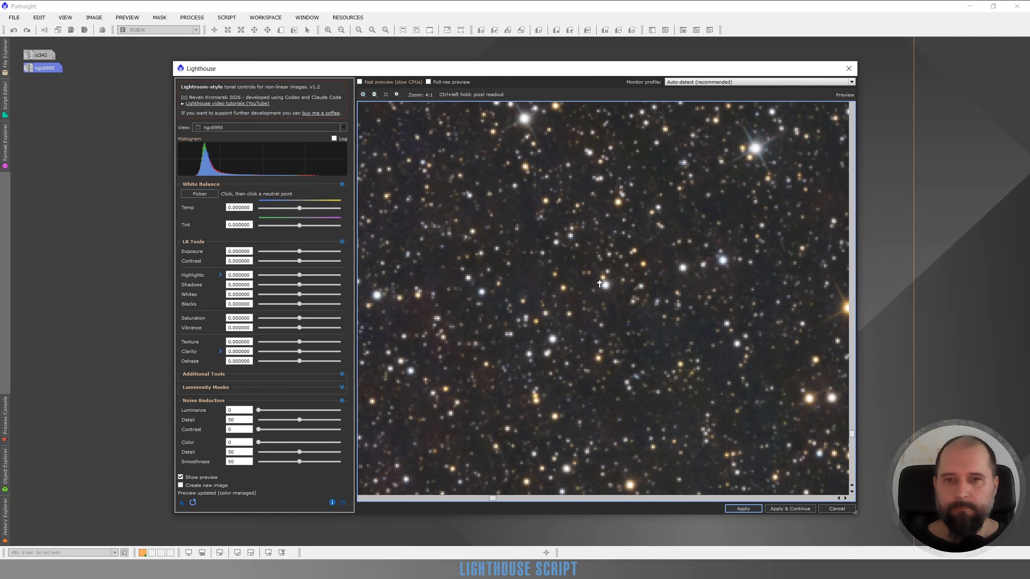
left_click(428, 81)
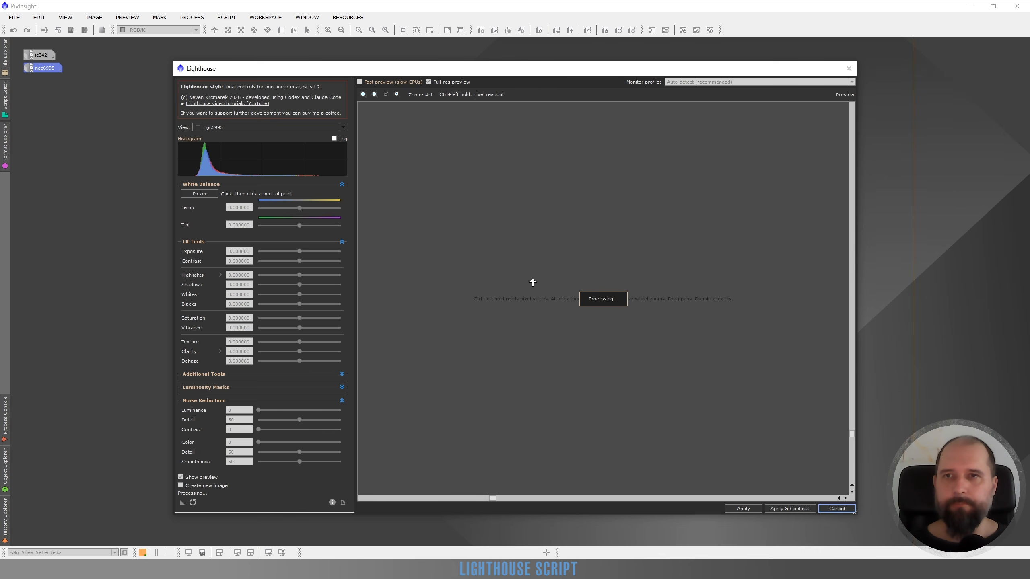
scroll(513, 417, "up", 3)
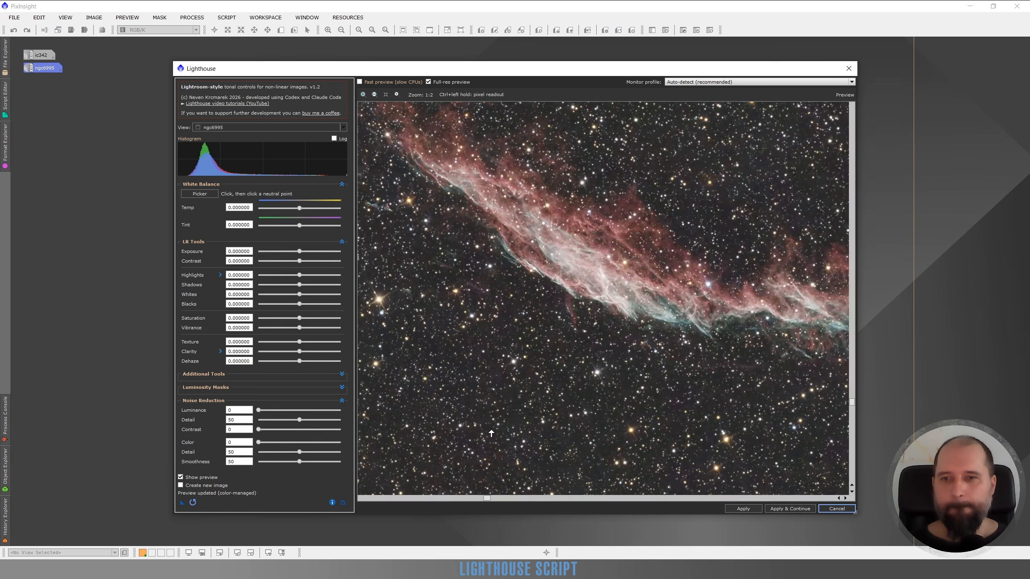
scroll(491, 433, "up", 3)
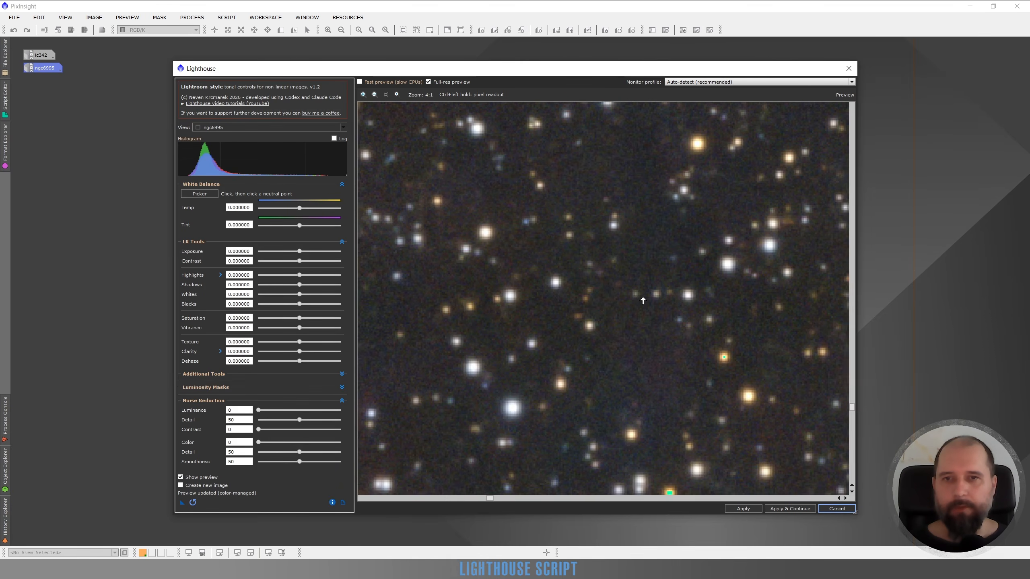
left_click_drag(654, 292, 663, 302)
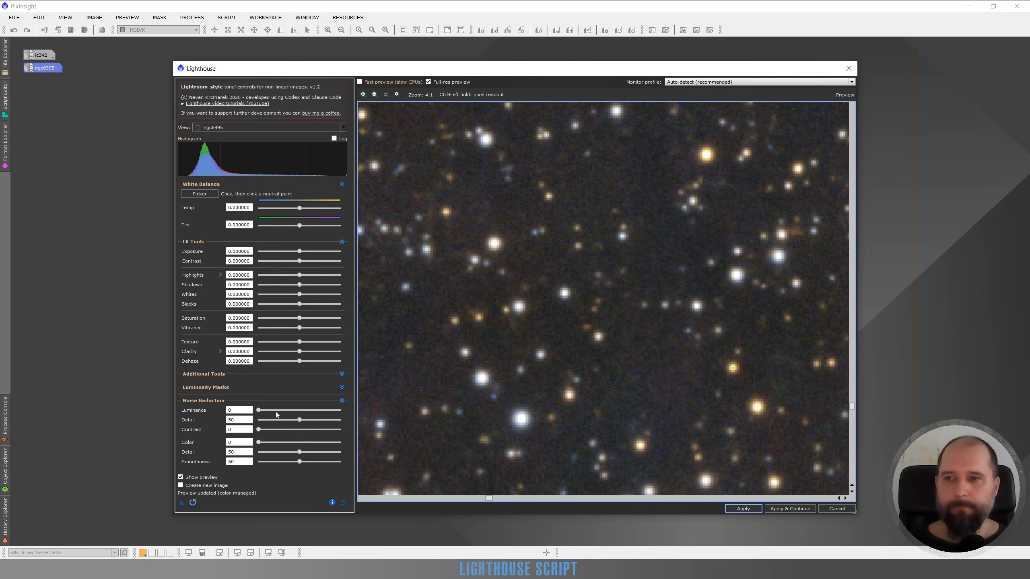
Step: Set the noise reduction Luminance to 50 and Color to 36, comparing the preview with the original
left_click(277, 410)
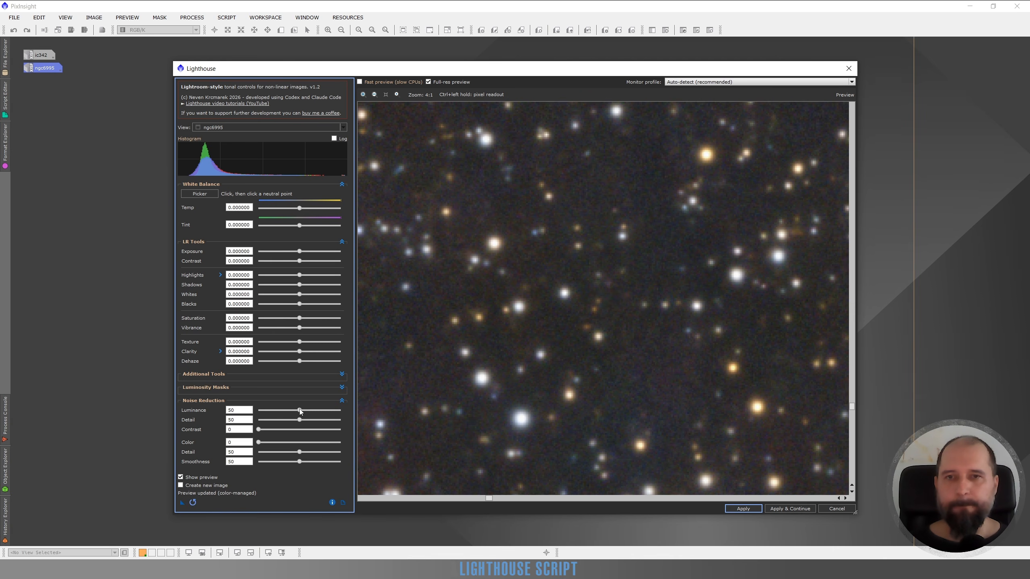
left_click(181, 479)
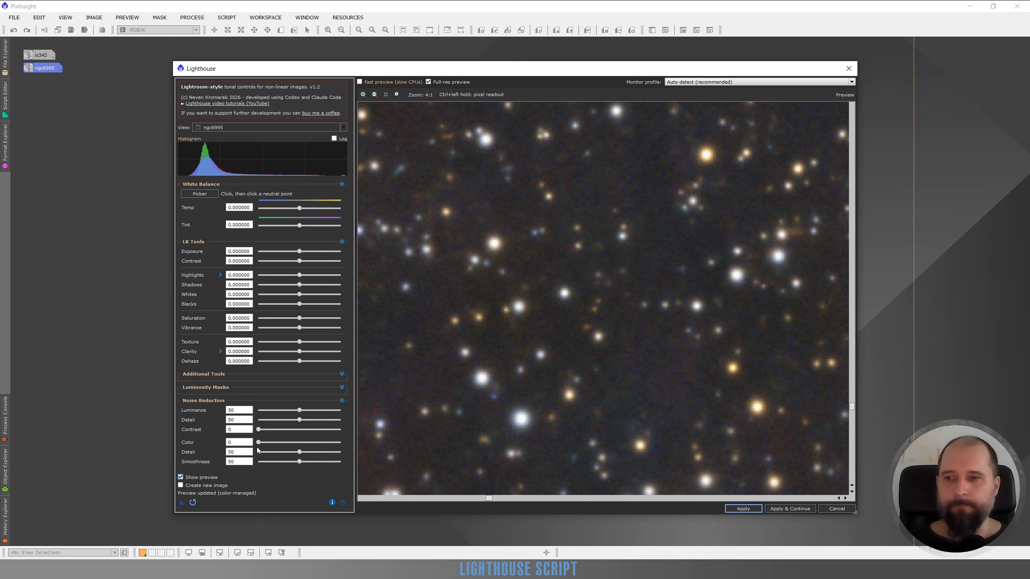
left_click(288, 442)
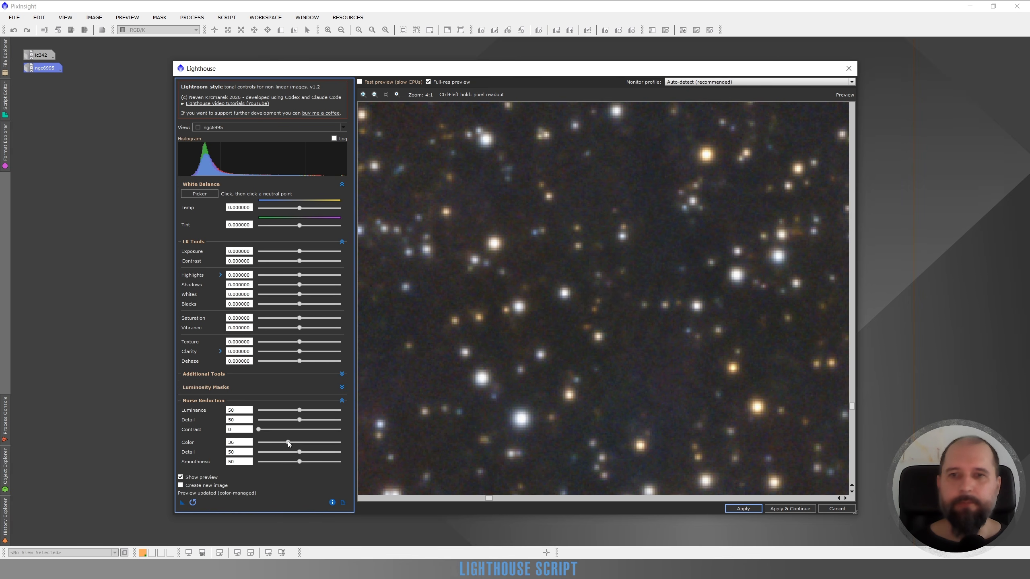
left_click(180, 479)
left_click(180, 479)
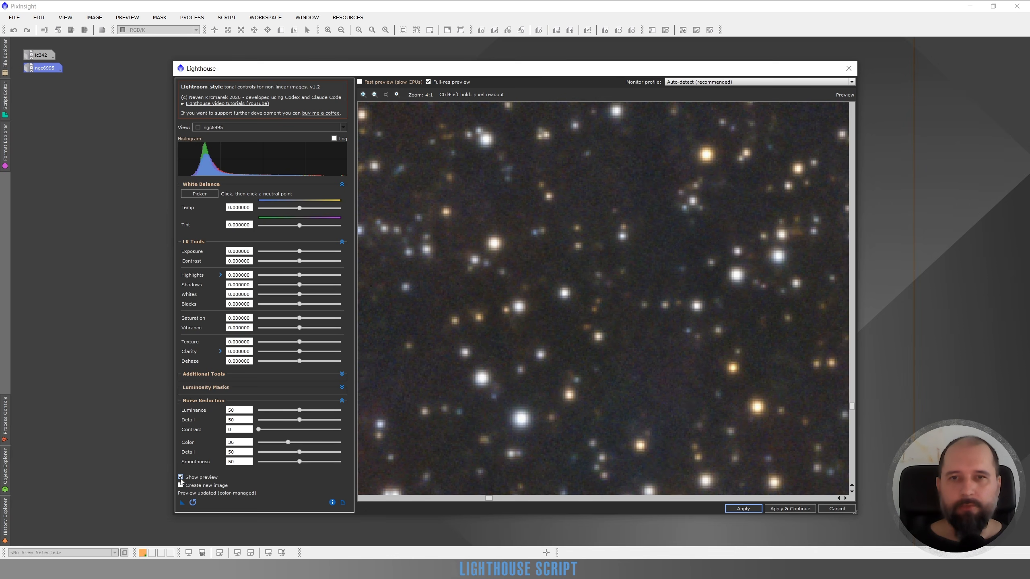
left_click(180, 480)
left_click(181, 480)
left_click(181, 479)
left_click(180, 479)
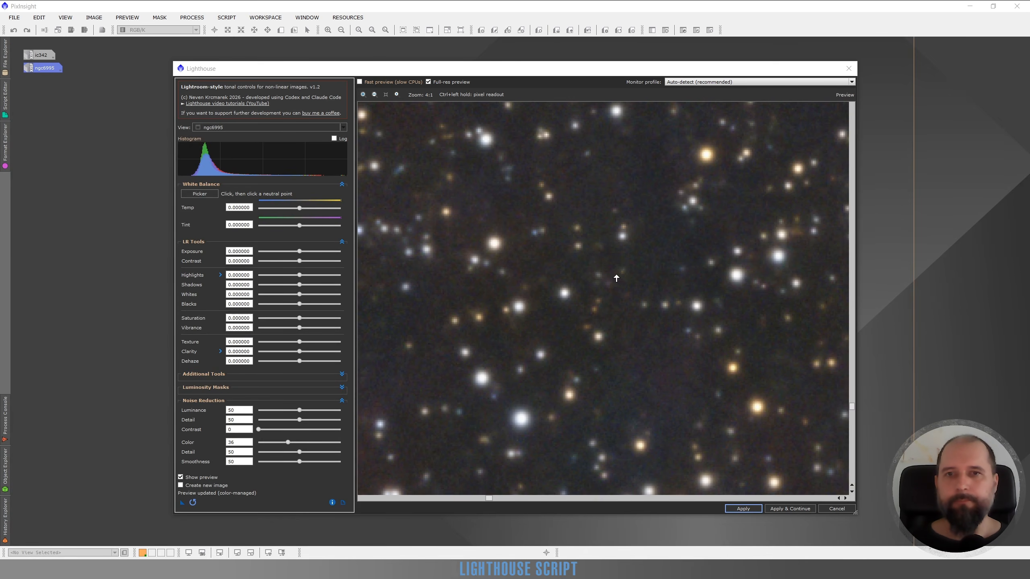
Step: Turn off the full-resolution preview and set the luminance noise reduction Detail to 82, examining the nebula at 3:1 zoom
left_click(428, 83)
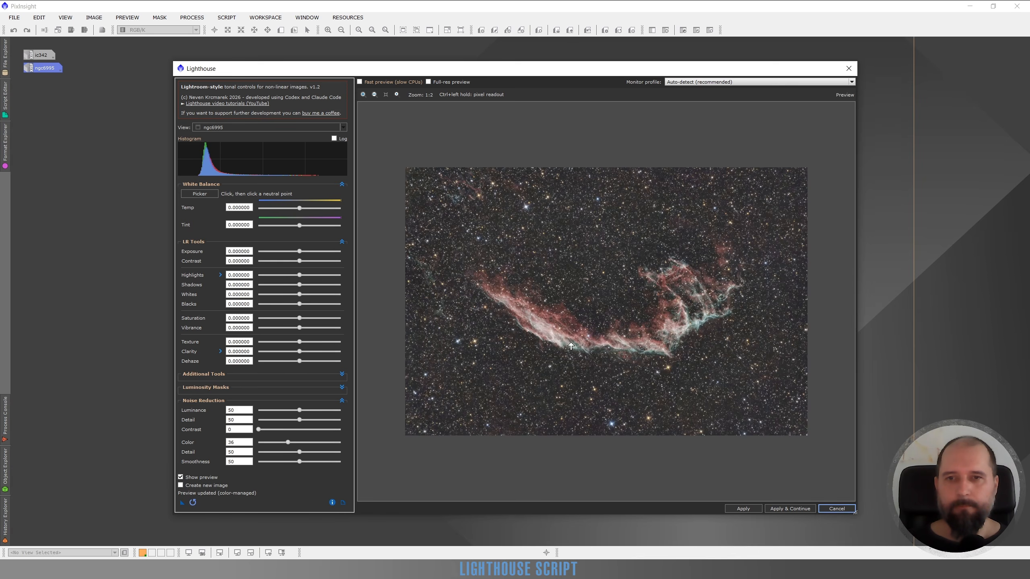
scroll(534, 315, "up", 3)
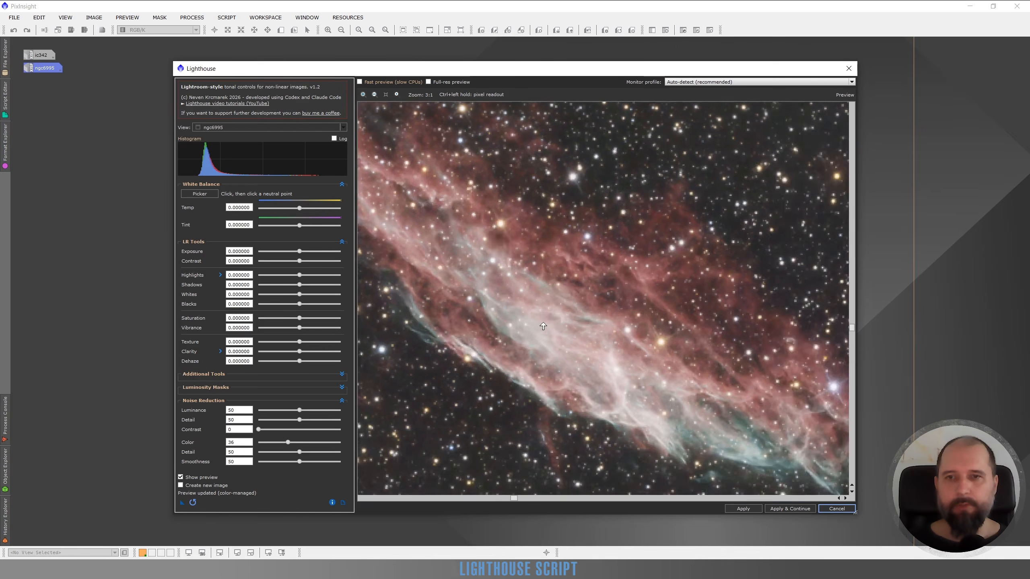
left_click_drag(568, 305, 640, 346)
left_click_drag(689, 288, 648, 331)
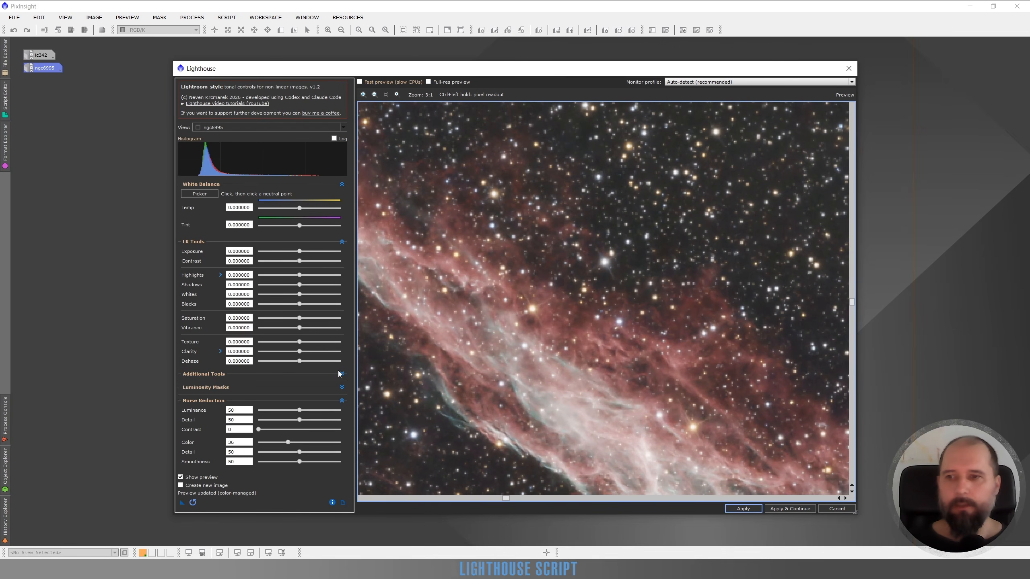
left_click_drag(300, 419, 326, 419)
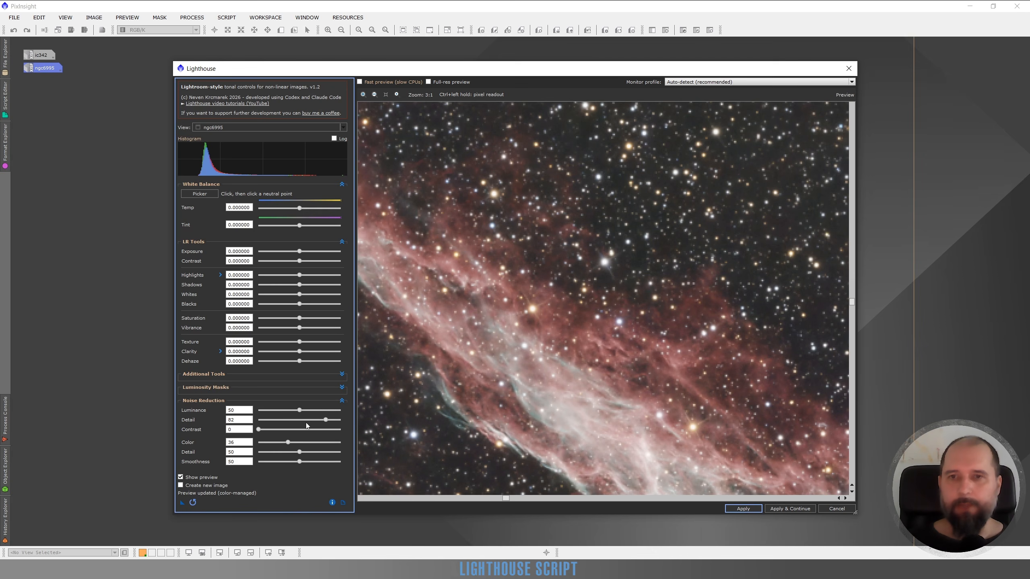
left_click_drag(583, 378, 661, 314)
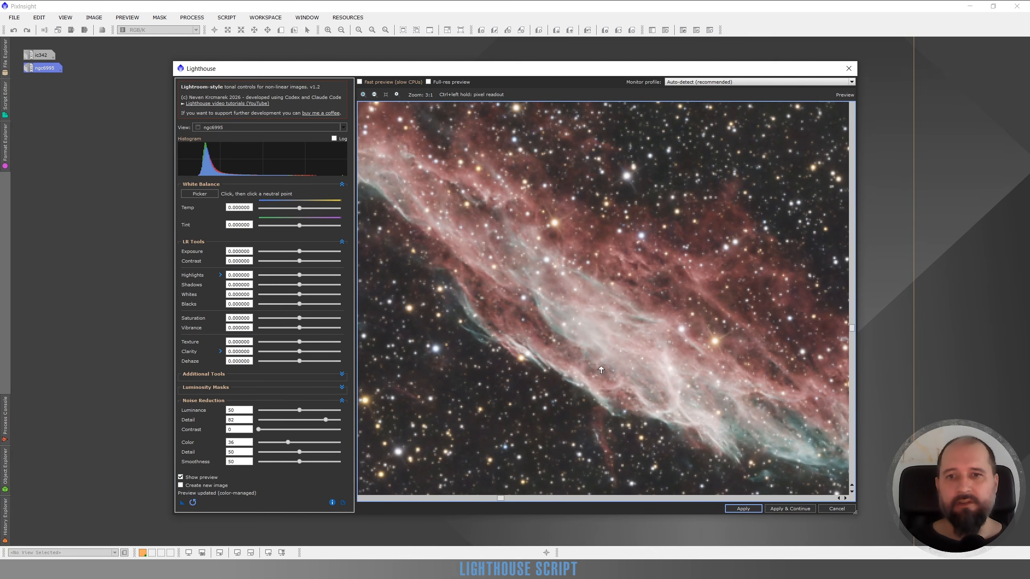
Step: Set the luminance noise reduction Contrast to 43 and compare the nebula filaments with the original
left_click(273, 430)
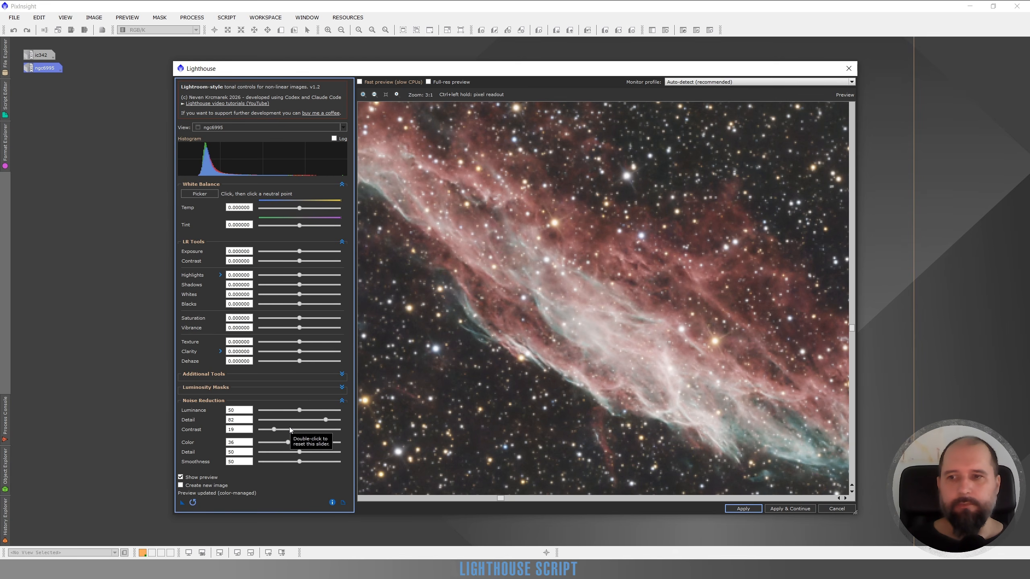
left_click(294, 429)
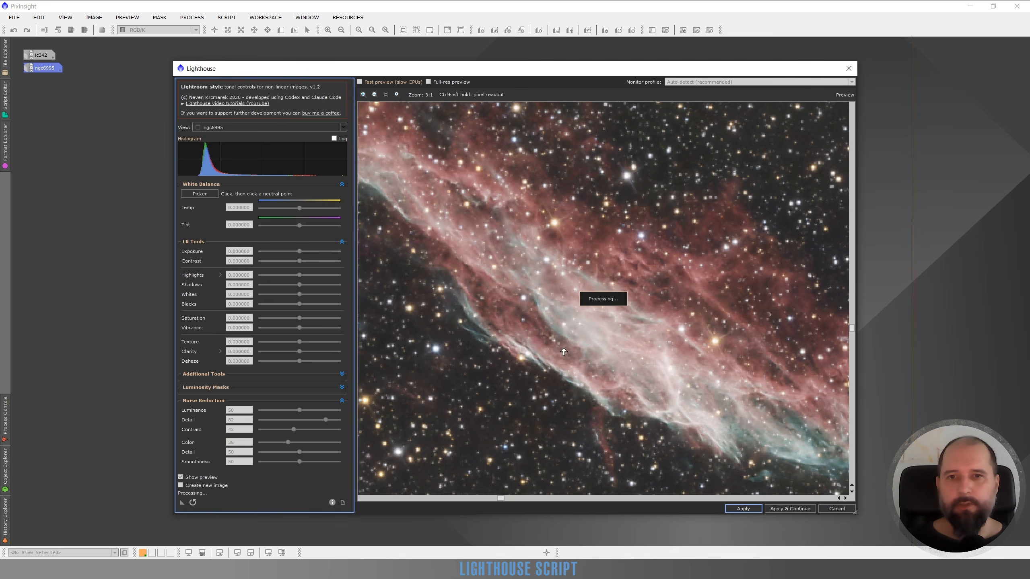
left_click_drag(659, 304, 709, 317)
left_click_drag(627, 302, 546, 308)
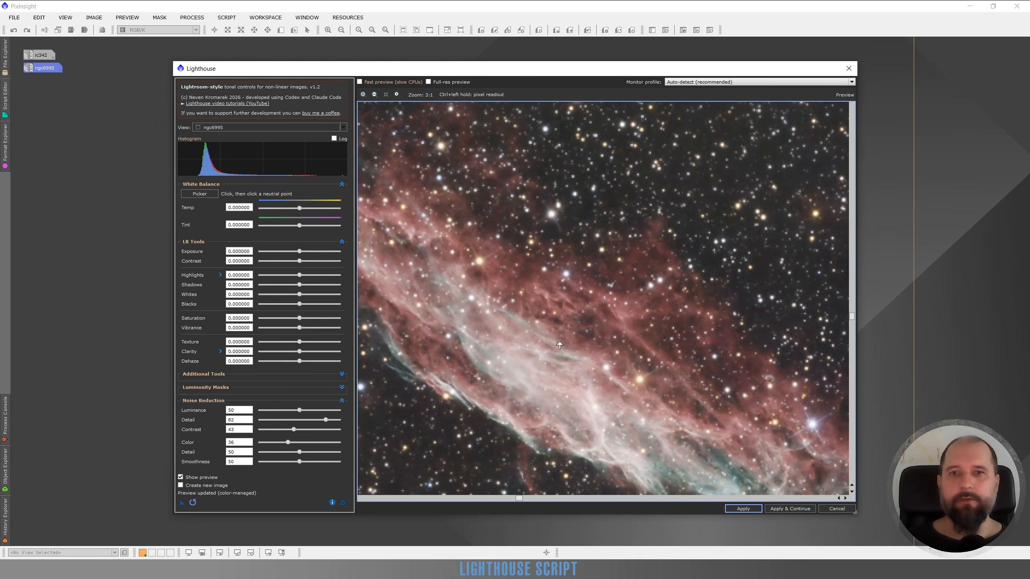
left_click_drag(716, 400, 514, 258)
left_click_drag(737, 312, 522, 343)
left_click_drag(725, 339, 542, 341)
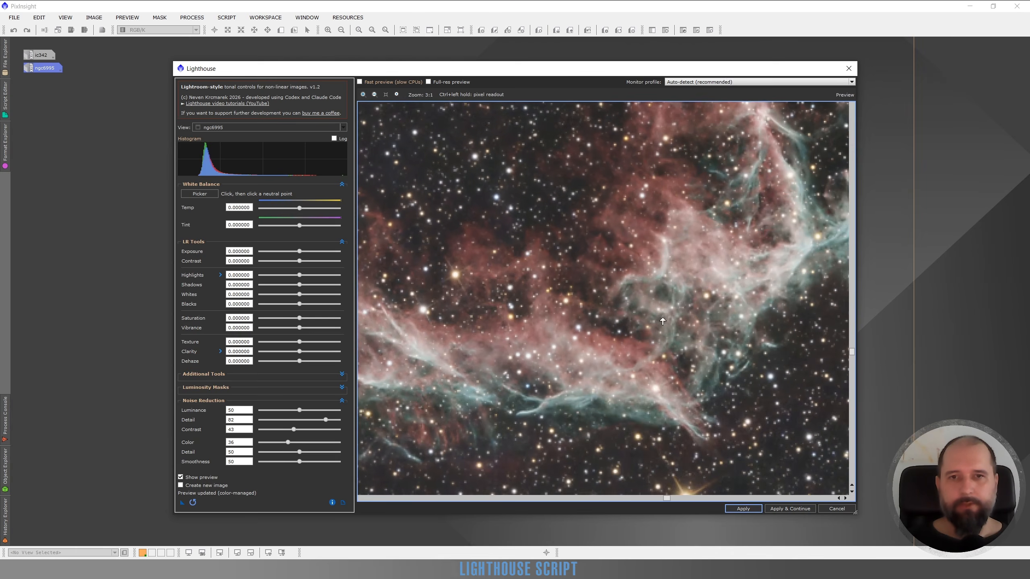
left_click_drag(704, 296, 562, 392)
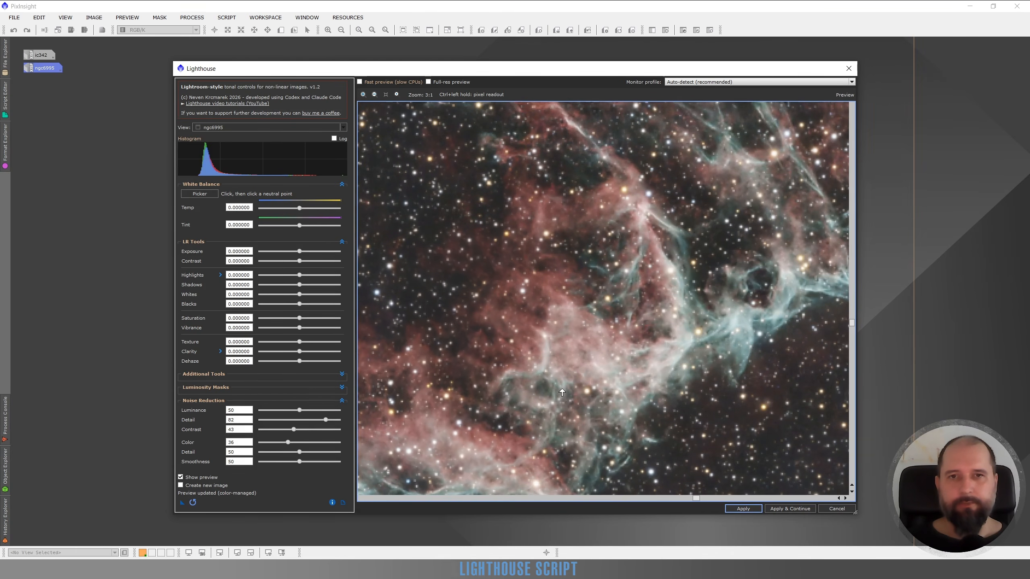
left_click(180, 478)
left_click(180, 477)
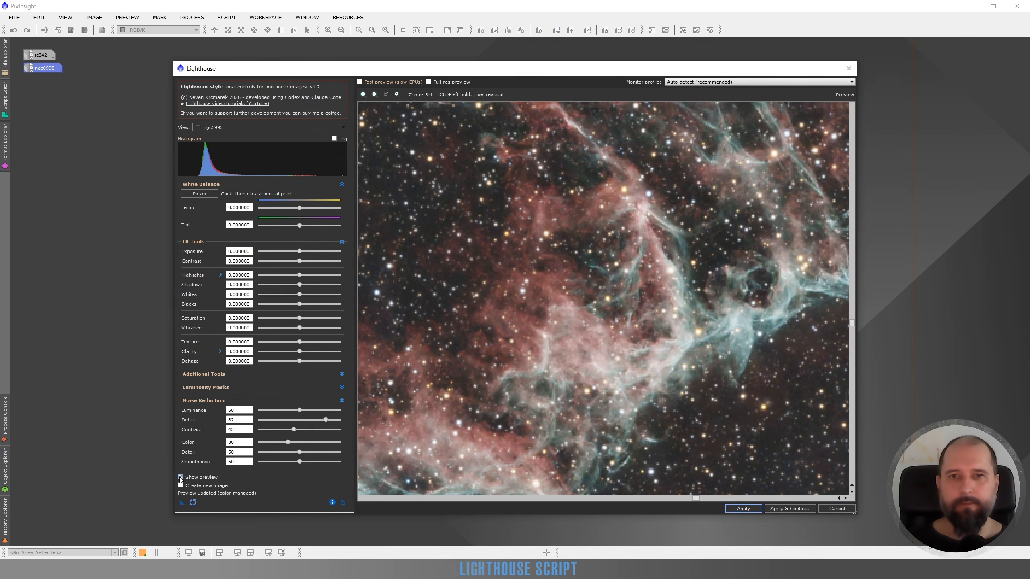
Step: Compare the noise-reduced nebula with the original at 1:1 zoom
scroll(571, 366, "down", 1)
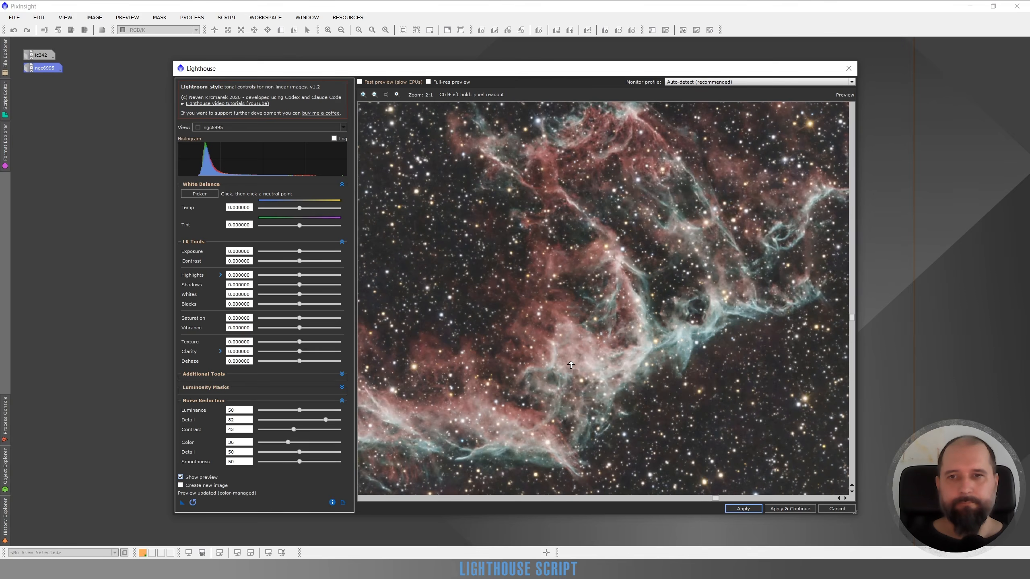
scroll(571, 365, "down", 3)
scroll(699, 317, "up", 3)
scroll(688, 320, "down", 1)
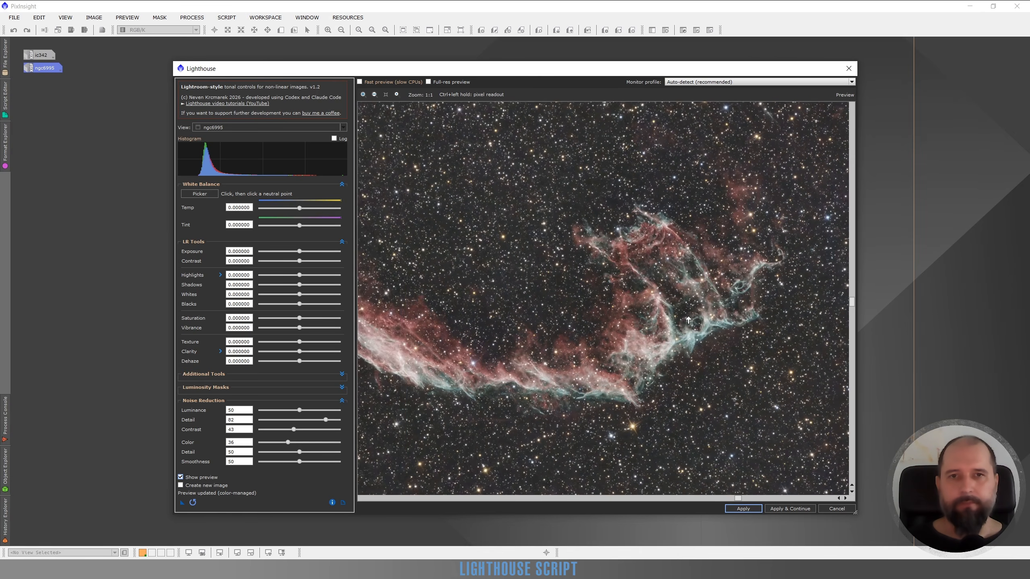
left_click_drag(688, 321, 641, 353)
left_click(181, 478)
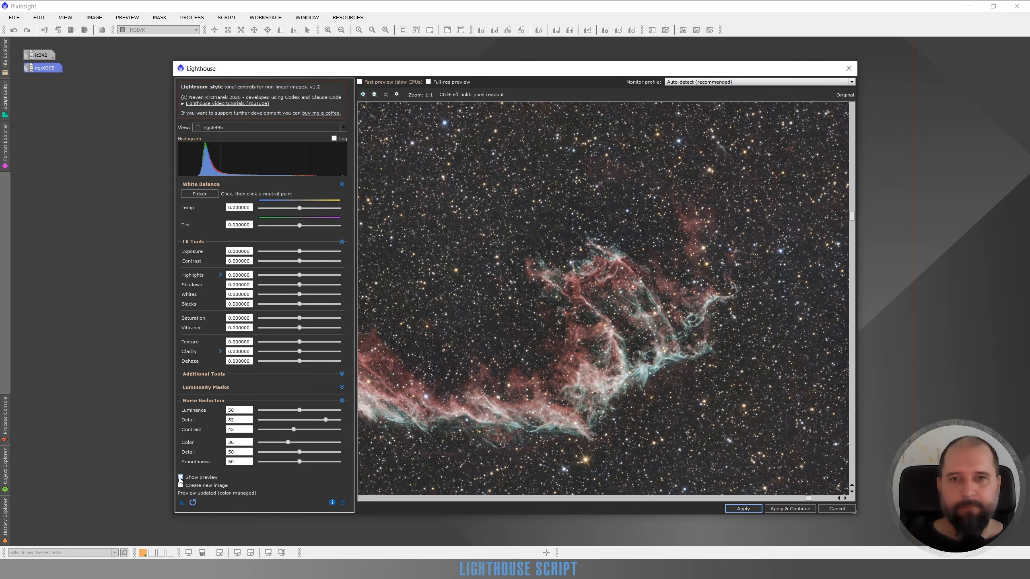
left_click(181, 478)
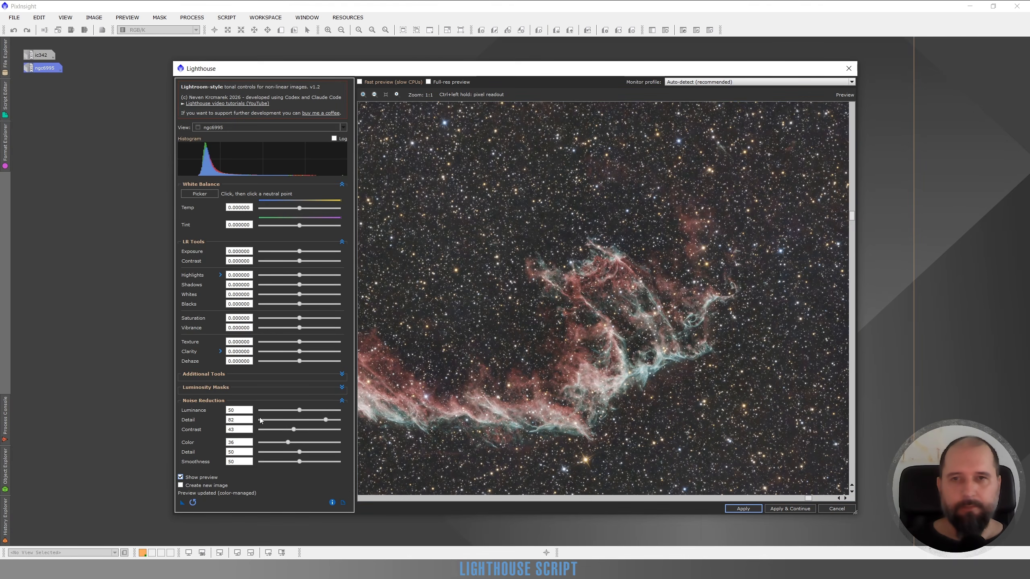
Step: Set the luminance noise reduction Contrast to 99, reset its Detail to the default 50, and compare the nebula with the original
left_click(340, 429)
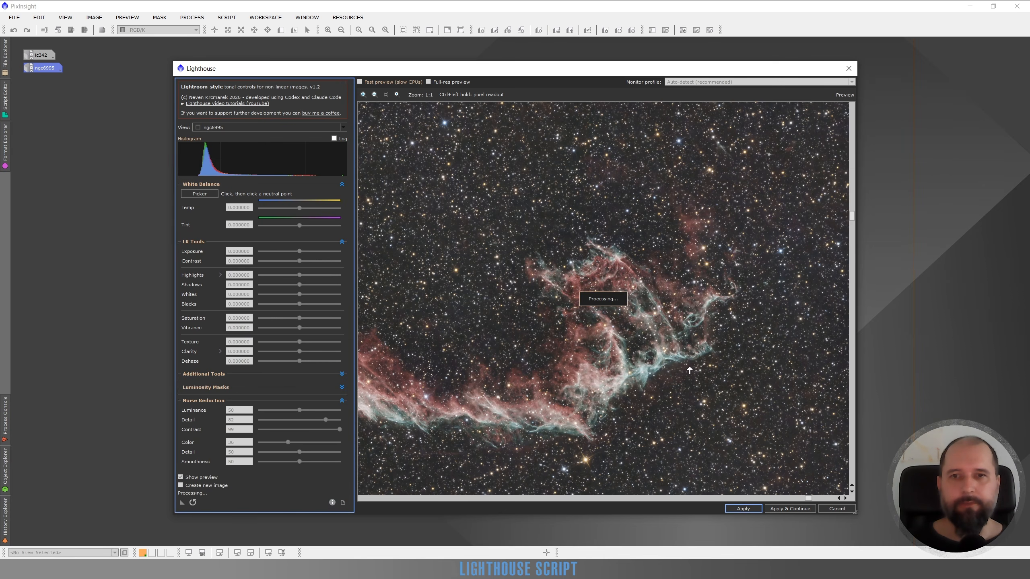
double_click(326, 420)
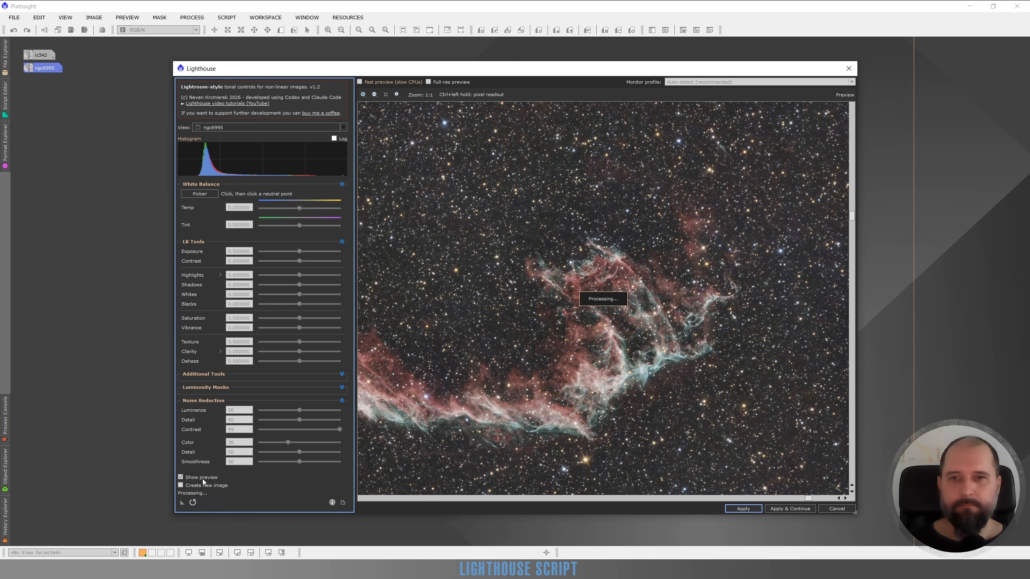
left_click(180, 477)
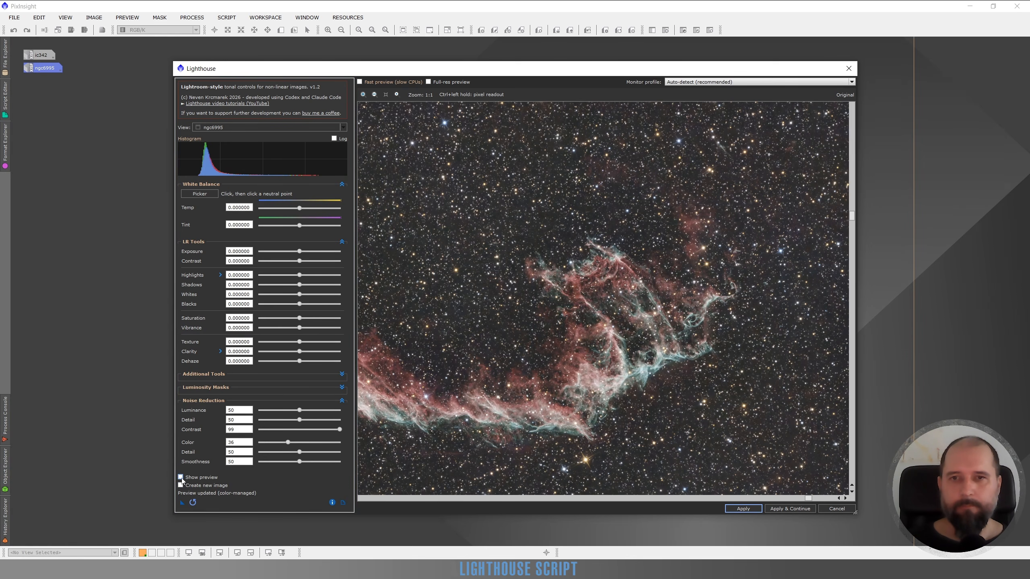
left_click(181, 478)
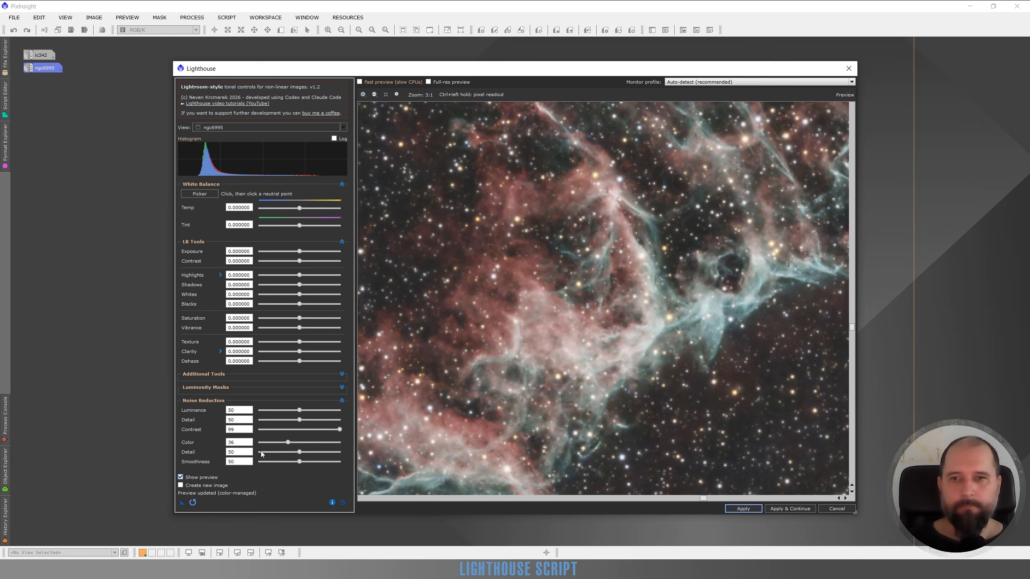
left_click(181, 477)
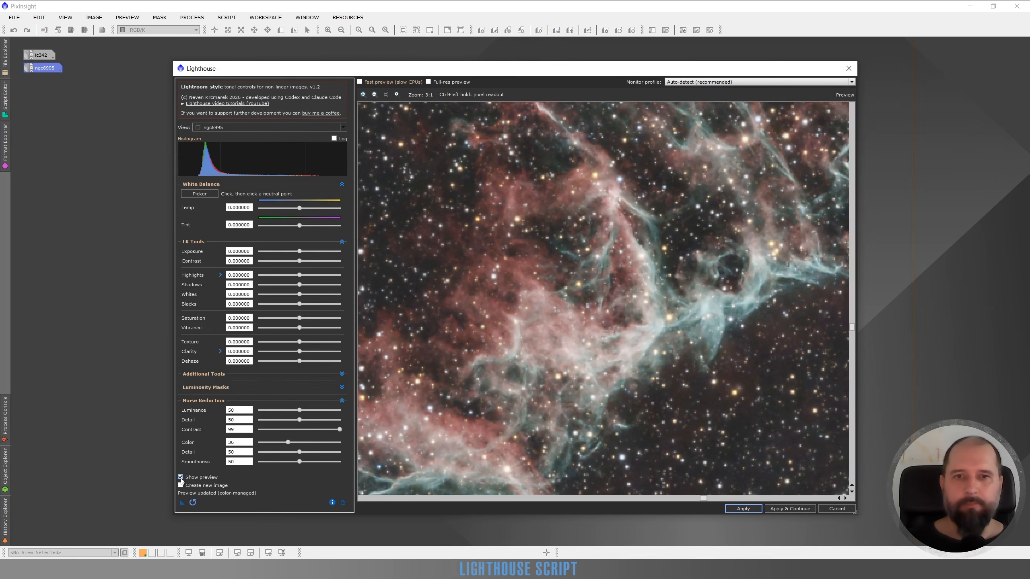
left_click(180, 477)
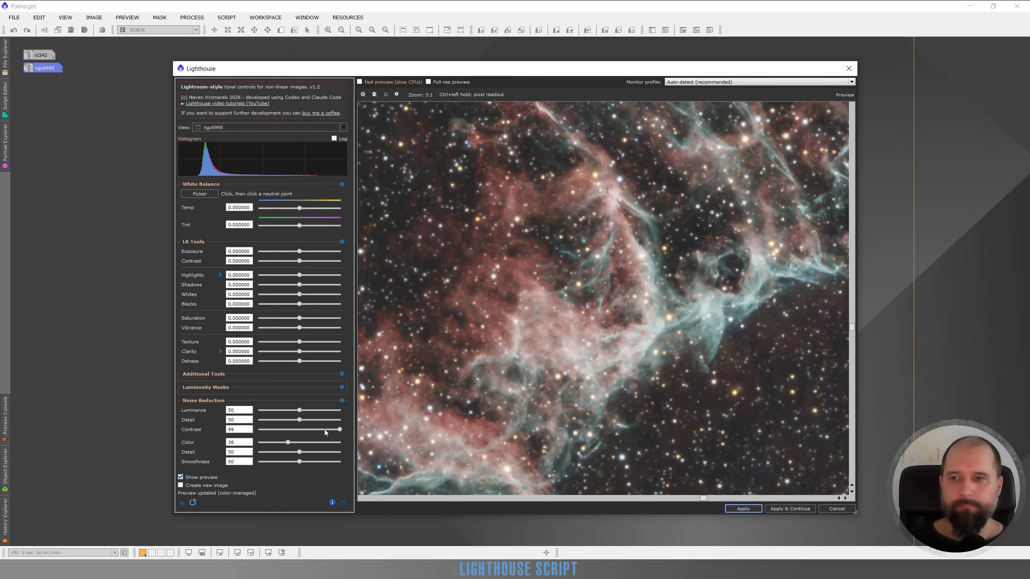
Step: Try the luminance noise reduction Contrast at 0, 100, 54 and 11, comparing the effect on the nebula filaments
left_click_drag(339, 430, 315, 431)
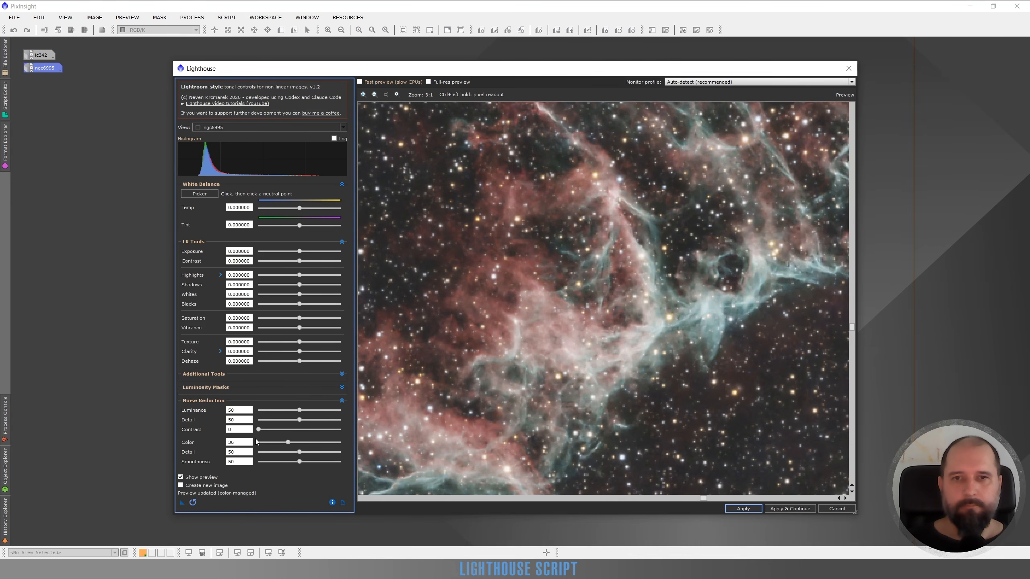
left_click(341, 431)
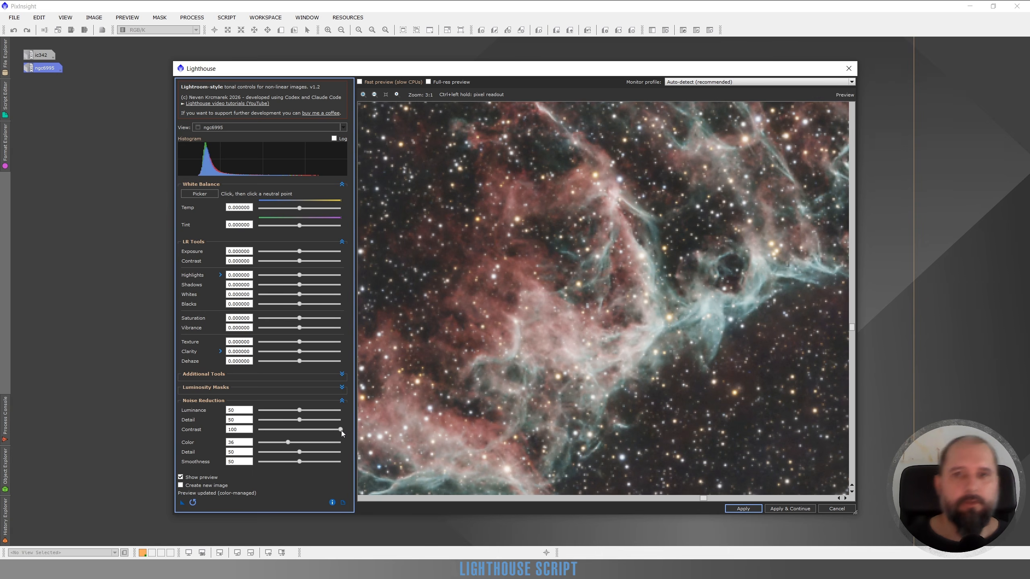
left_click(303, 432)
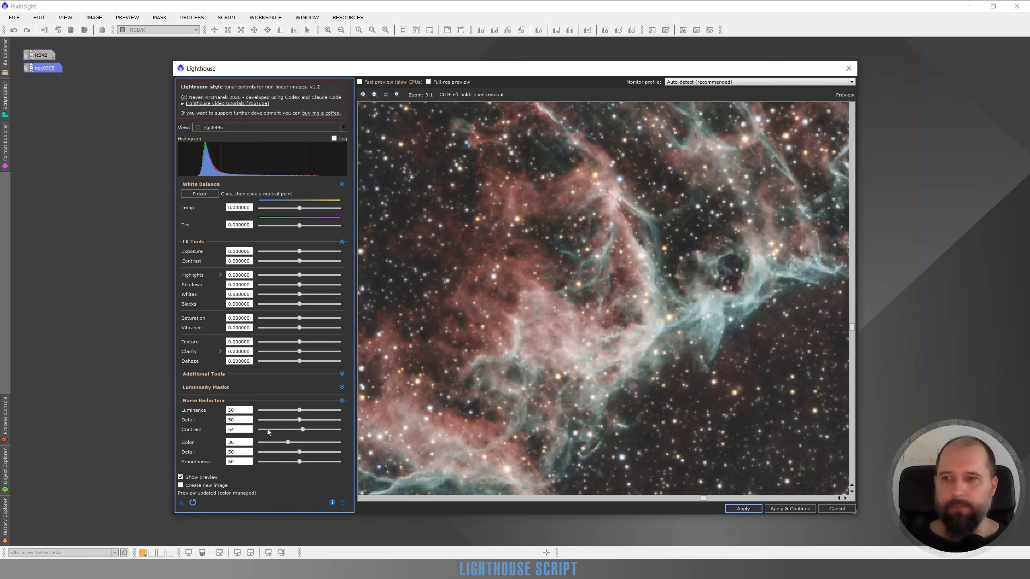
left_click(267, 429)
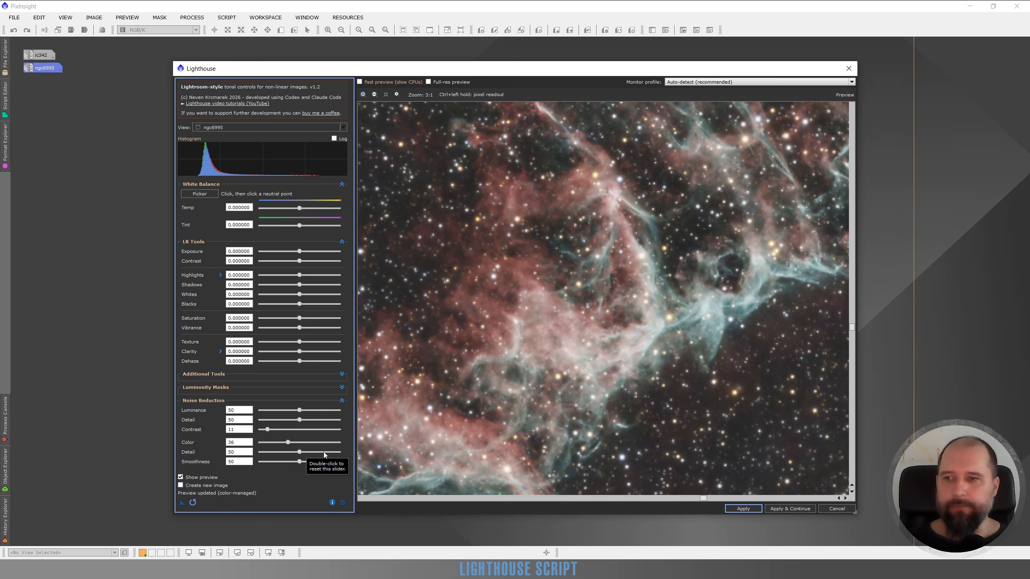
Step: Set the Color noise reduction to 73, its Detail to 93 and back to 53, and its Smoothness to 84 over the dark star field
left_click_drag(665, 433, 425, 304)
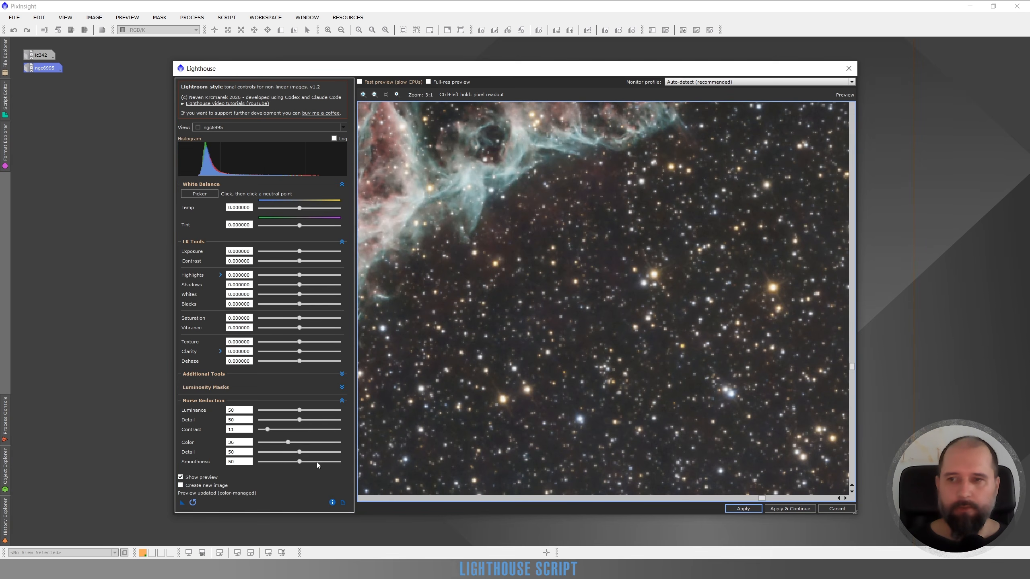
left_click(319, 441)
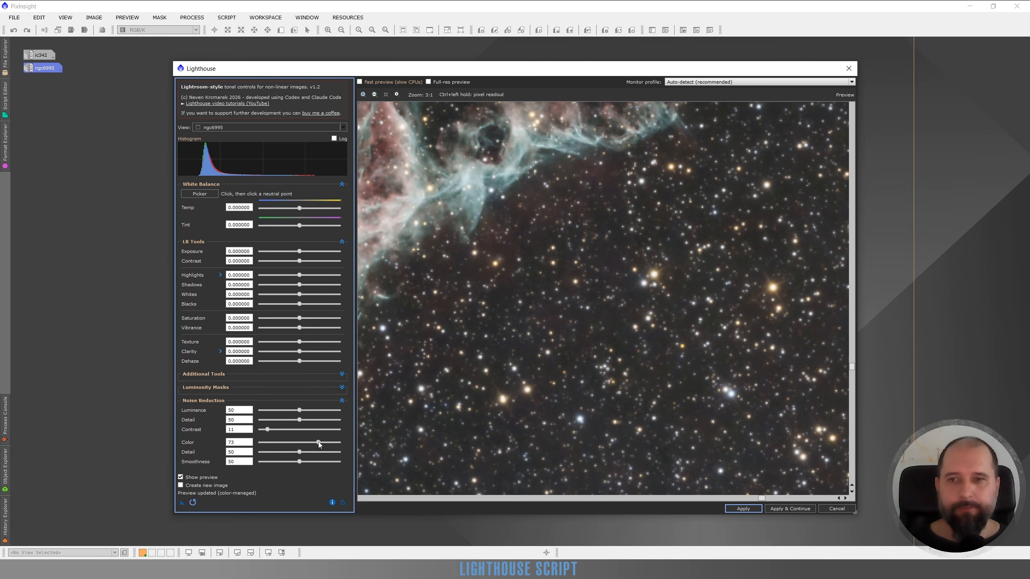
left_click(335, 451)
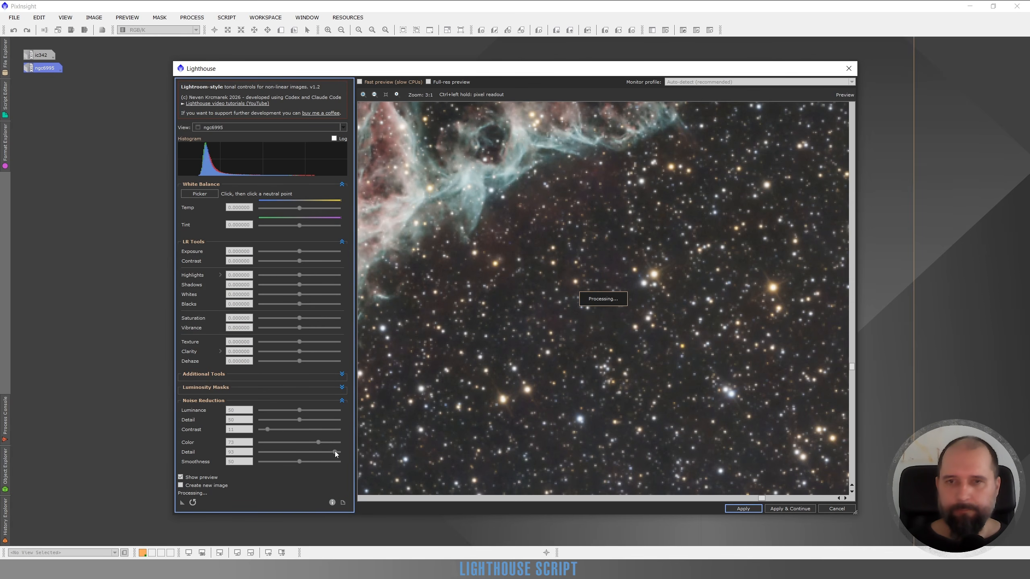
left_click(302, 451)
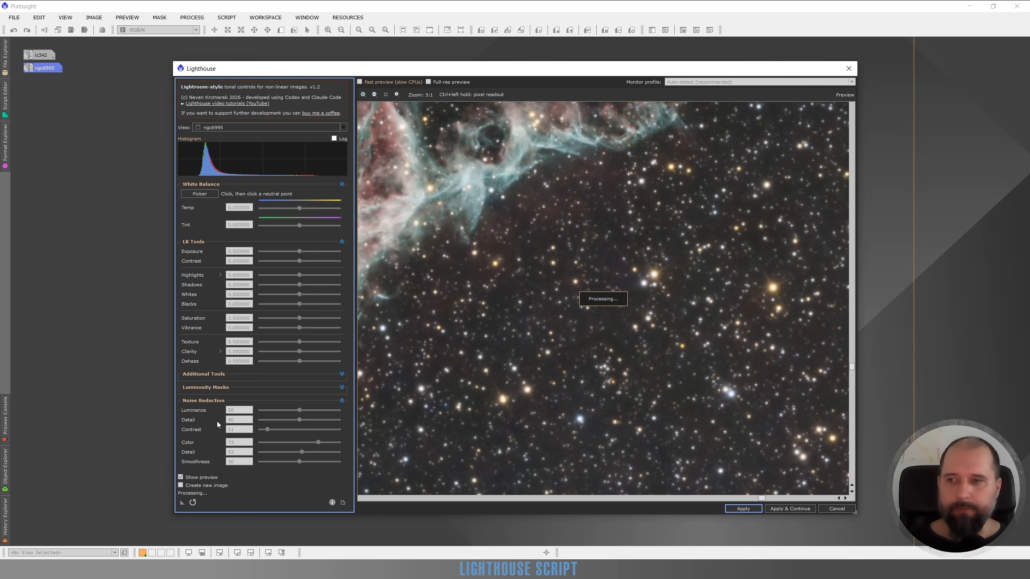
left_click(327, 462)
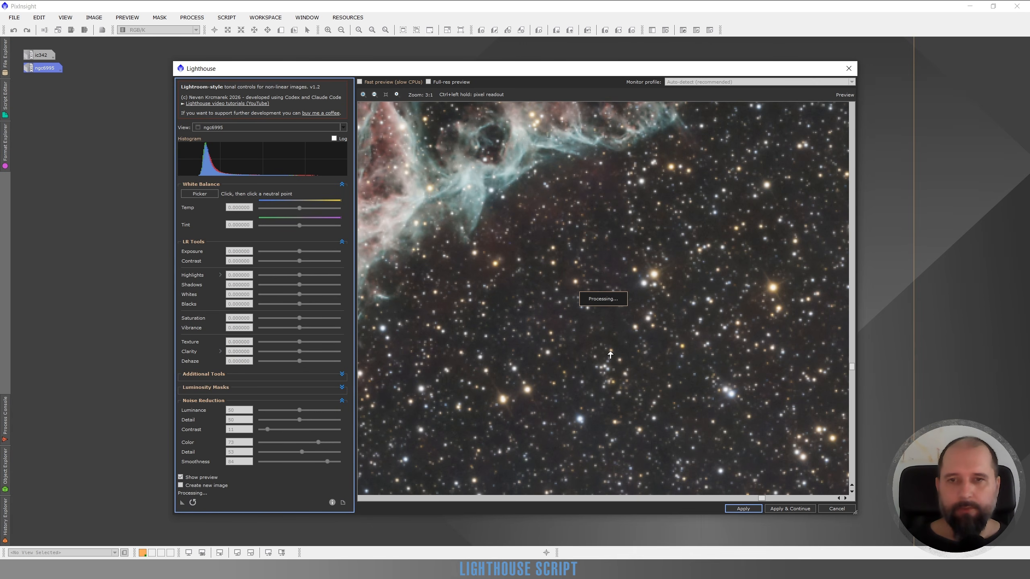
Step: Set the Luminance noise reduction to 0 and lower the Color noise reduction while examining the star field
left_click_drag(655, 402, 609, 279)
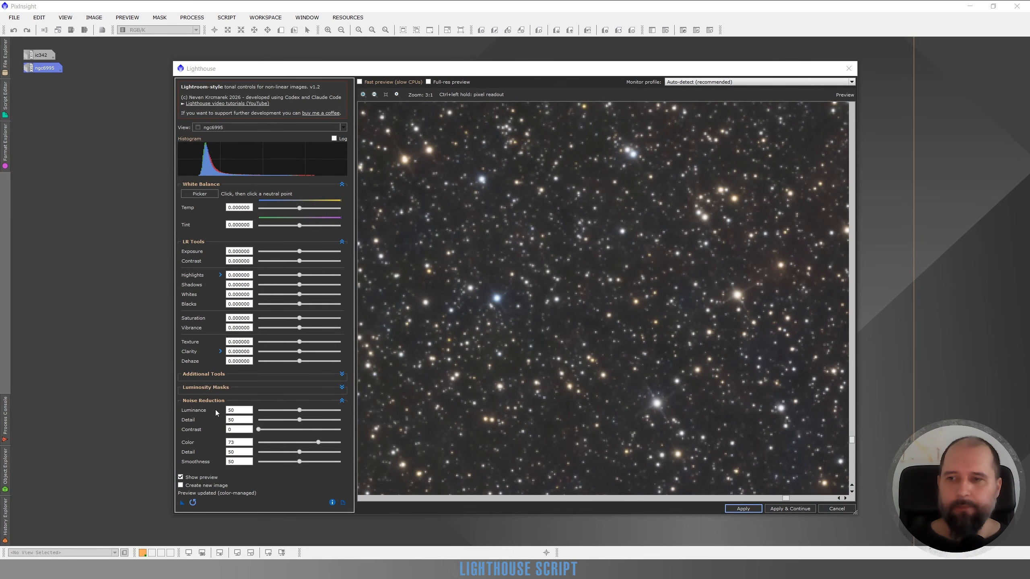
left_click_drag(299, 411, 254, 413)
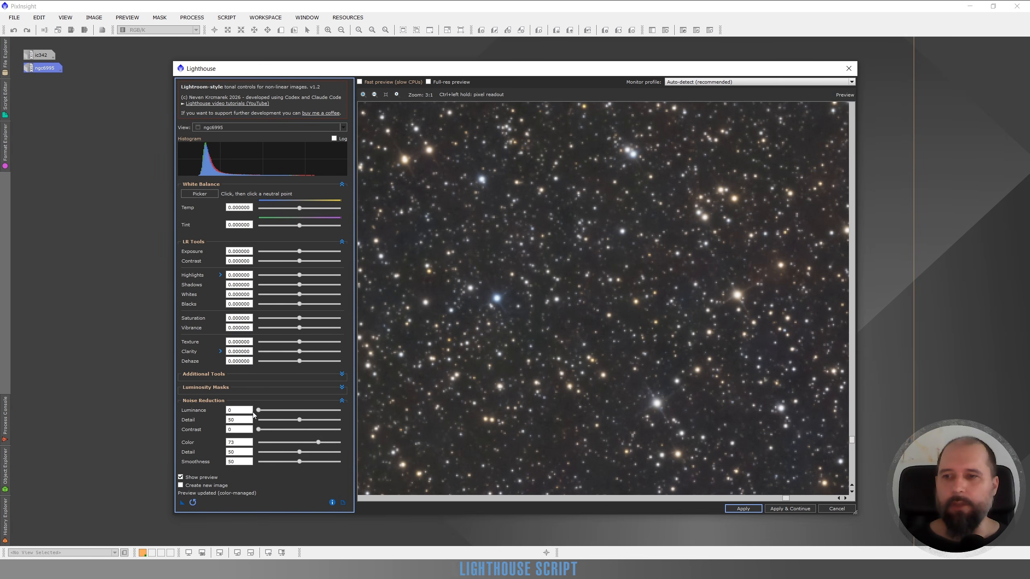
left_click(265, 443)
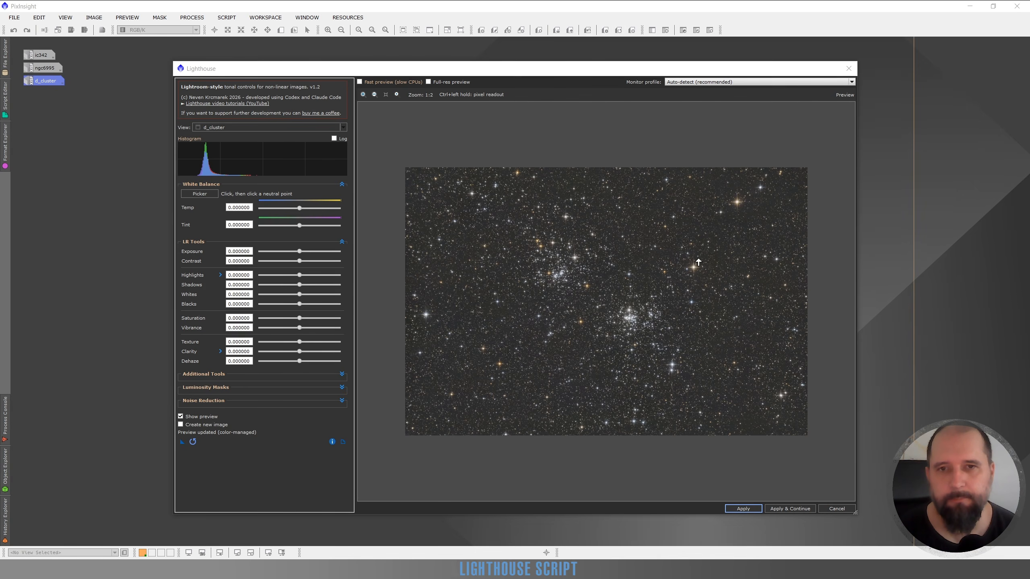
Step: Examine the bright orange star in d_cluster at 3:1 zoom and show the additional Highlights controls
scroll(697, 263, "up", 1)
scroll(695, 273, "up", 2)
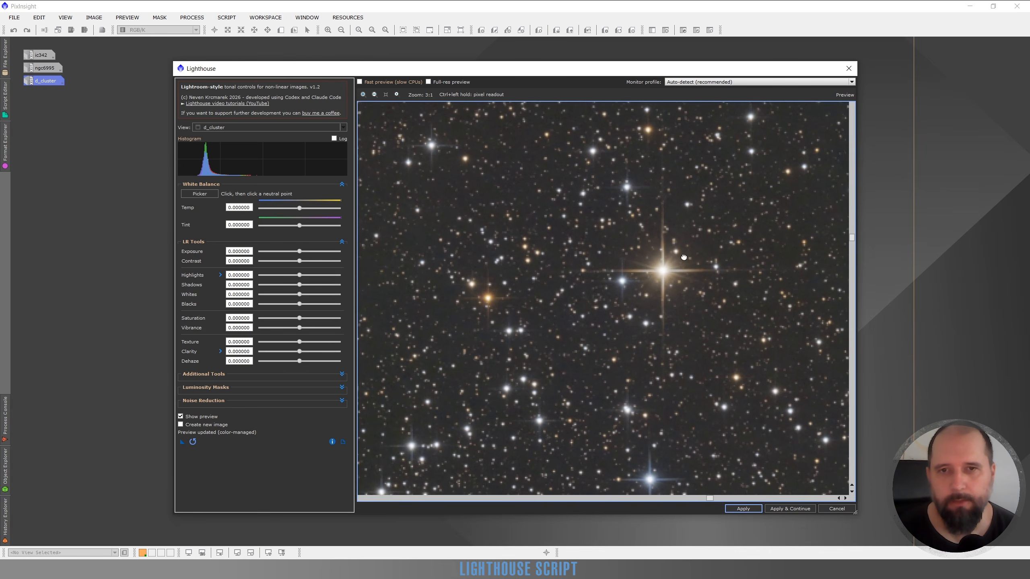
left_click_drag(683, 259, 705, 228)
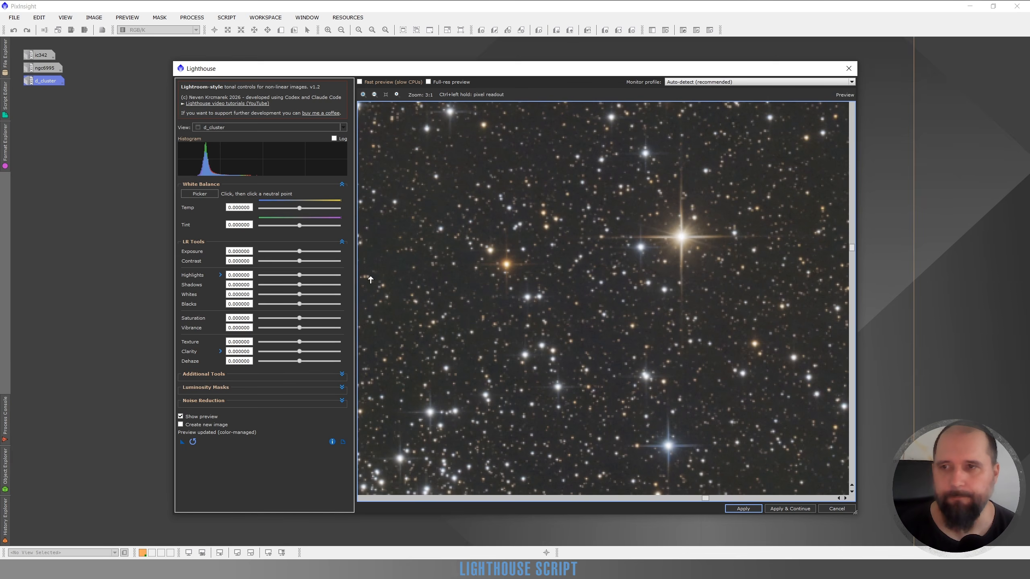
left_click(221, 276)
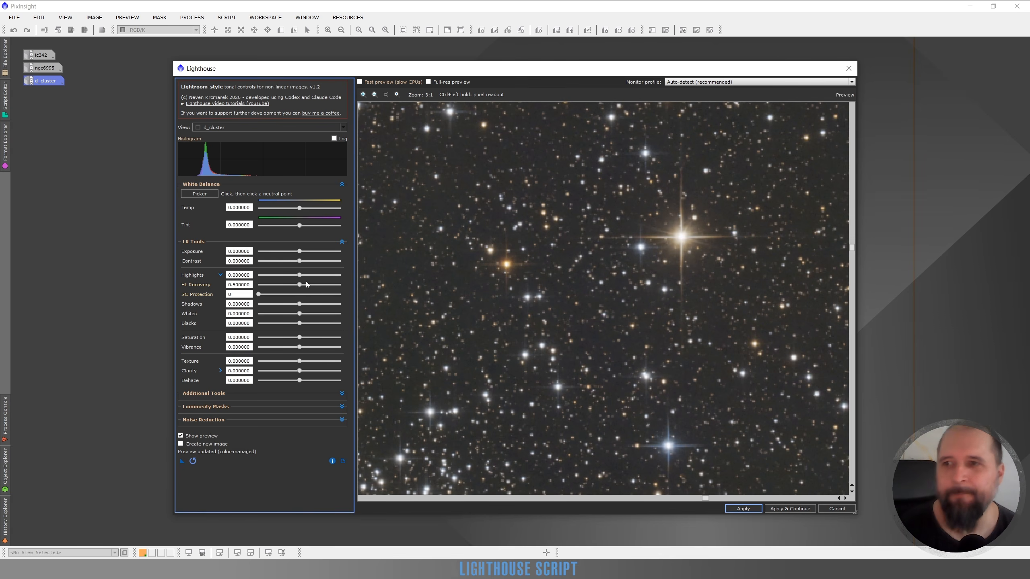
left_click(277, 275)
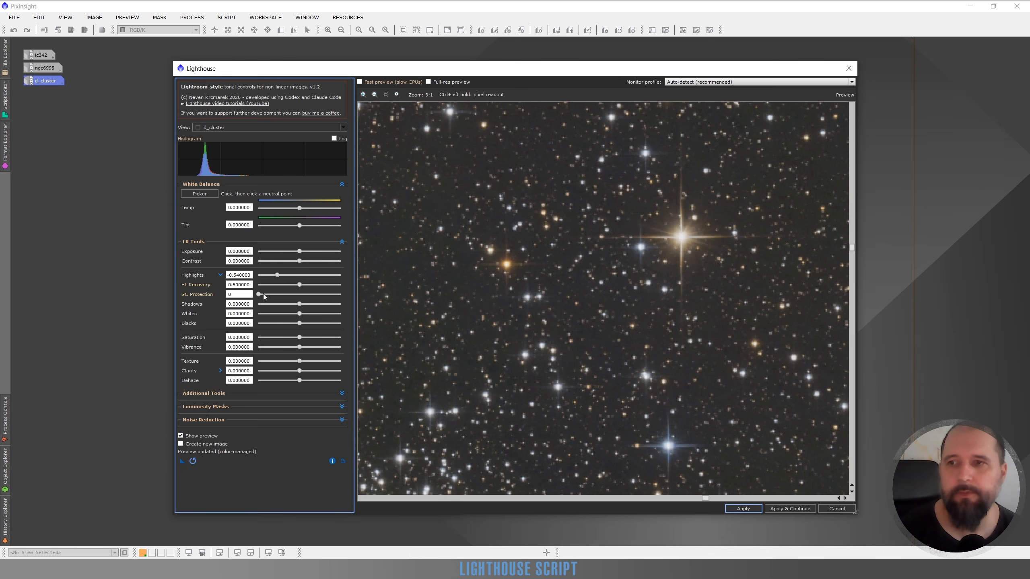
left_click_drag(263, 293, 296, 299)
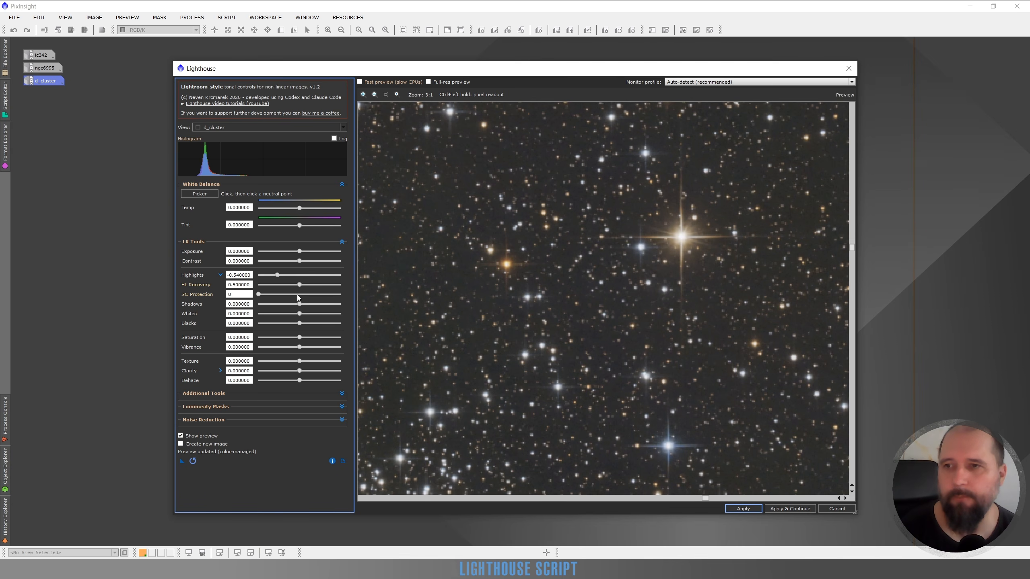
double_click(276, 276)
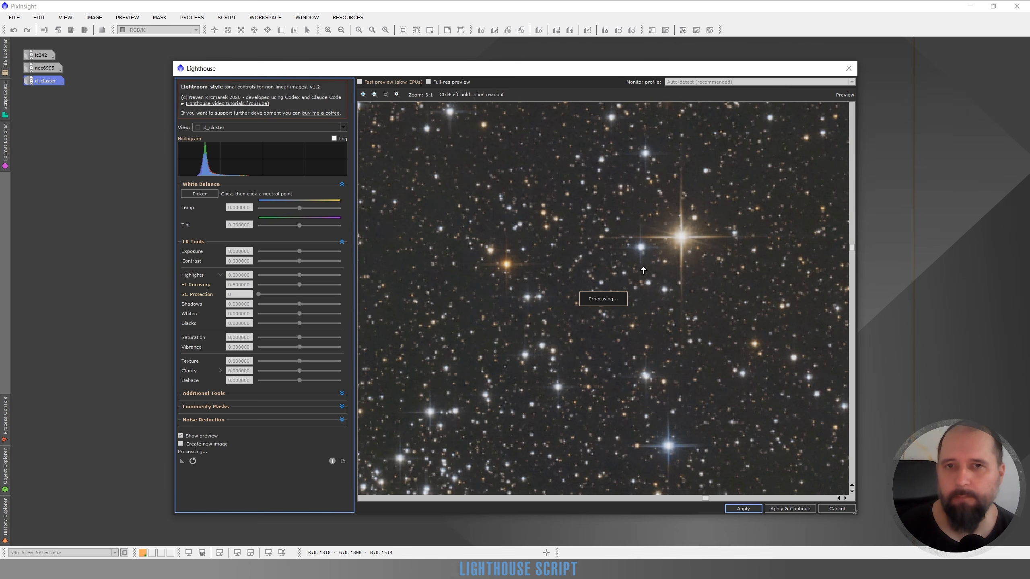
Step: Set Highlights to -0.54, reading the pixel values in the bright orange star's core before and after the change
left_click(680, 239, "ctrl")
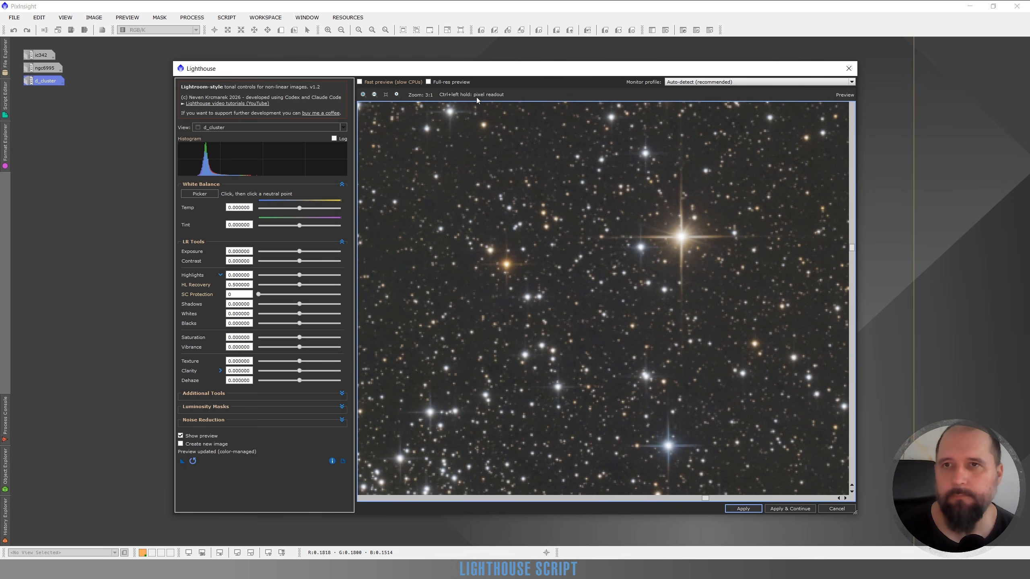
left_click(681, 240, "ctrl")
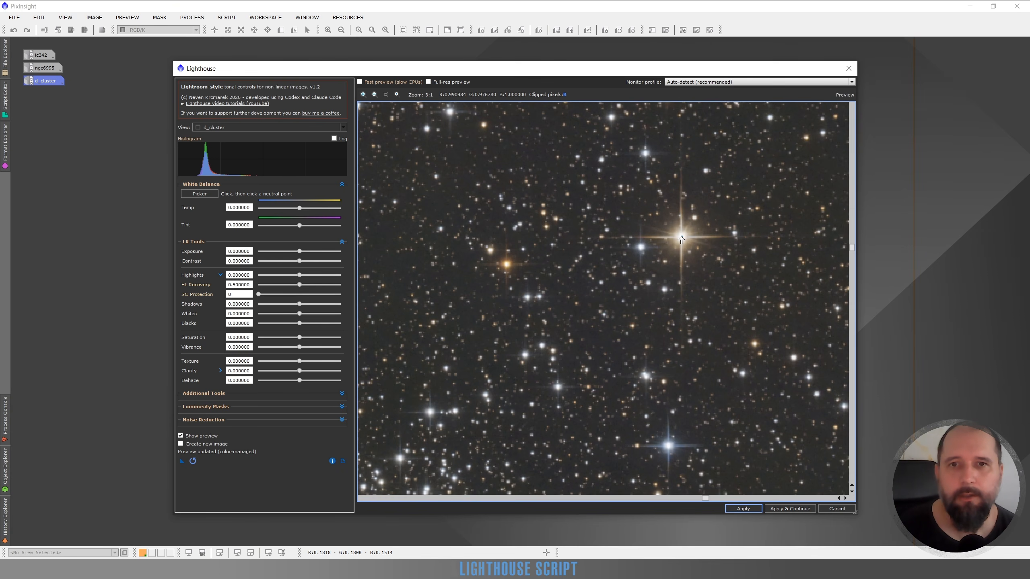
left_click(276, 275)
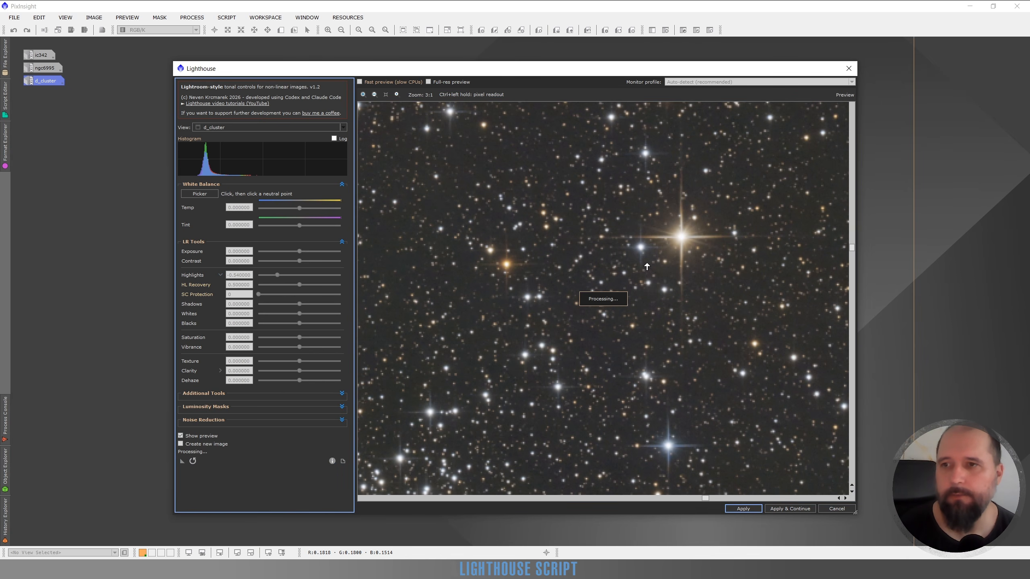
left_click(680, 240, "ctrl")
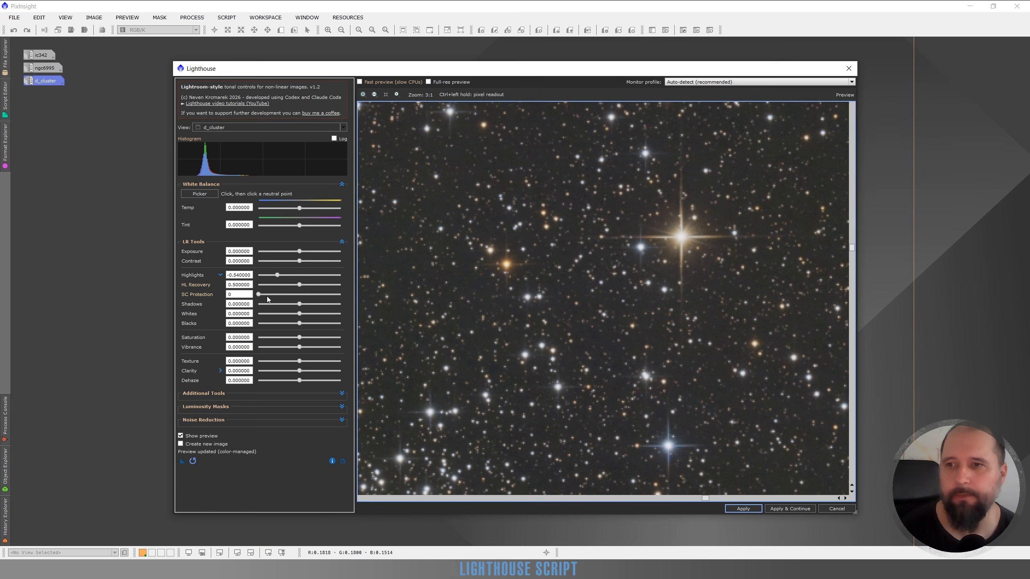
Step: Set SC Protection to 16 and HL Recovery to 0.82, reading the star core's pixel values after each change
left_click(284, 294)
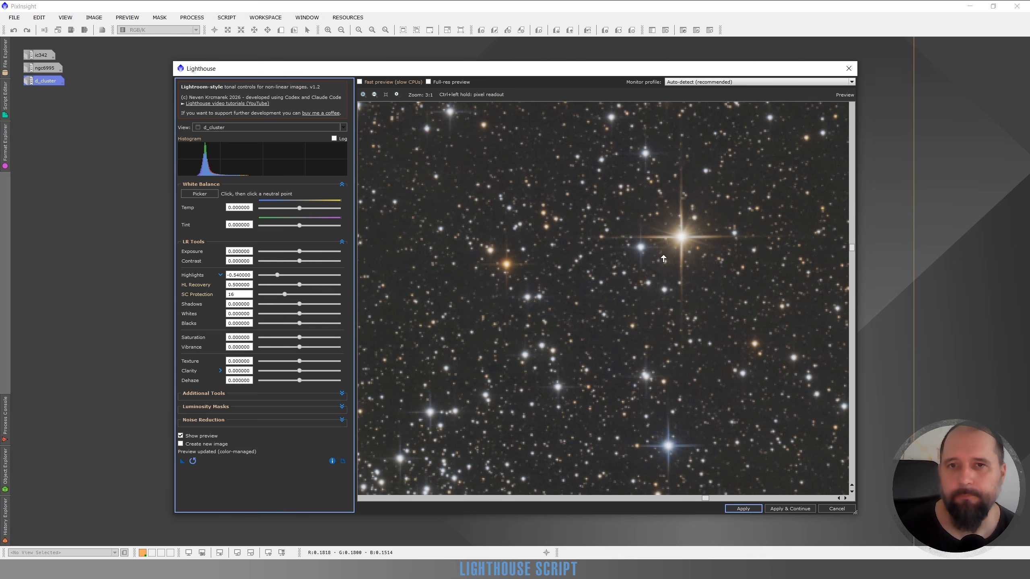
left_click(682, 238, "ctrl")
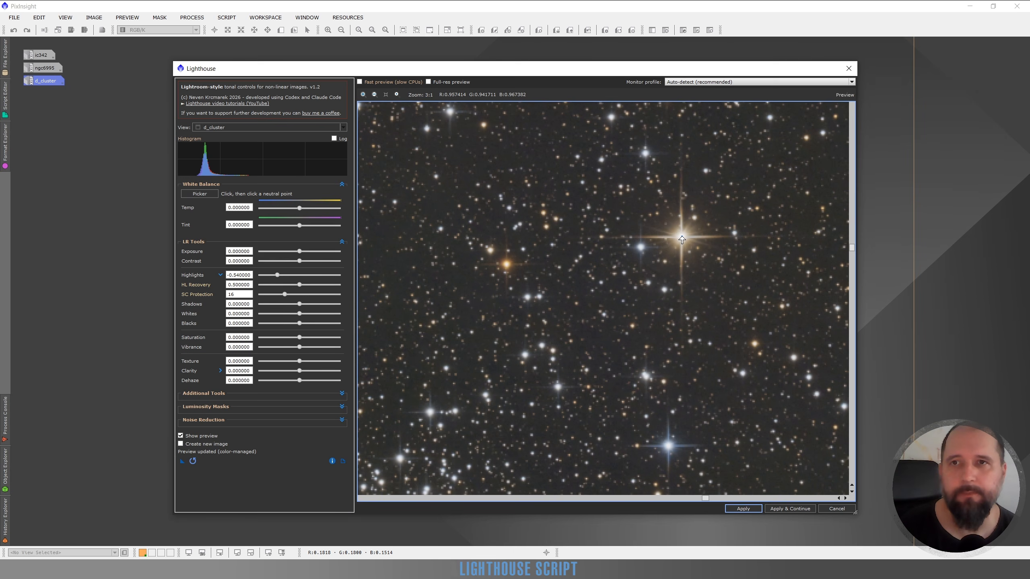
left_click(325, 285)
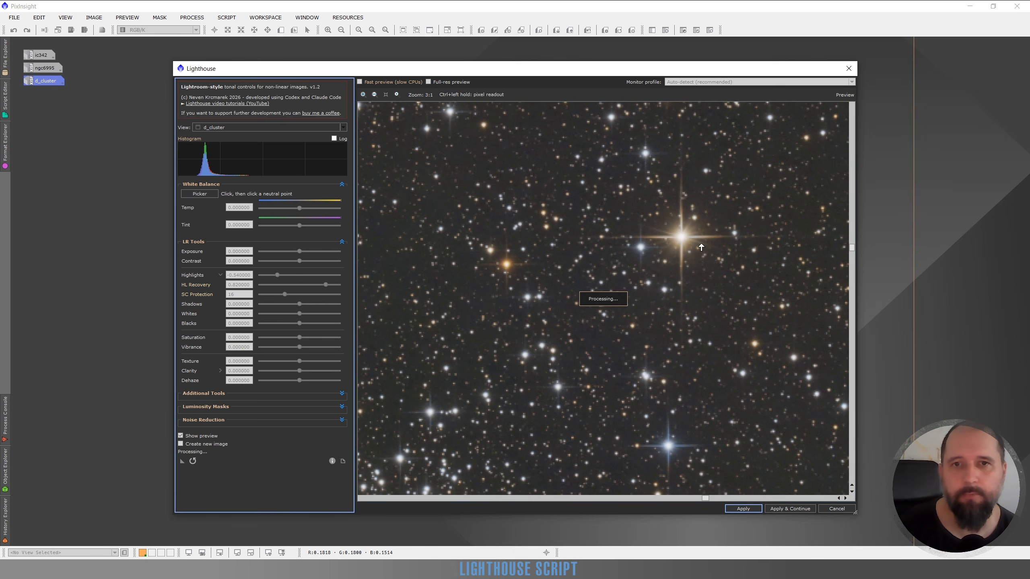
left_click(681, 241, "ctrl")
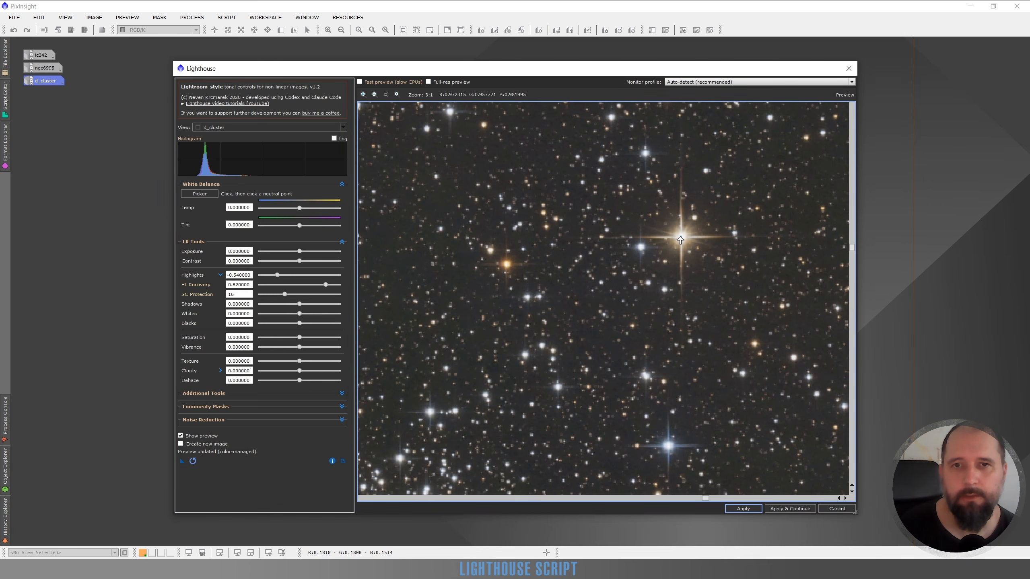
Step: Lower HL Recovery to 0.52 and on to 0.08, and try SC Protection at 41
left_click(301, 284)
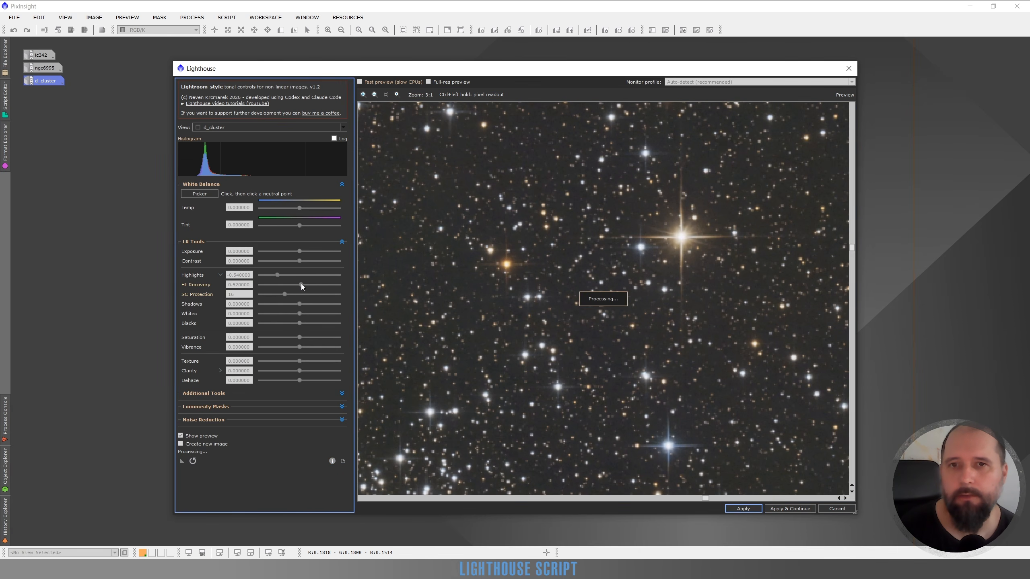
left_click(265, 284)
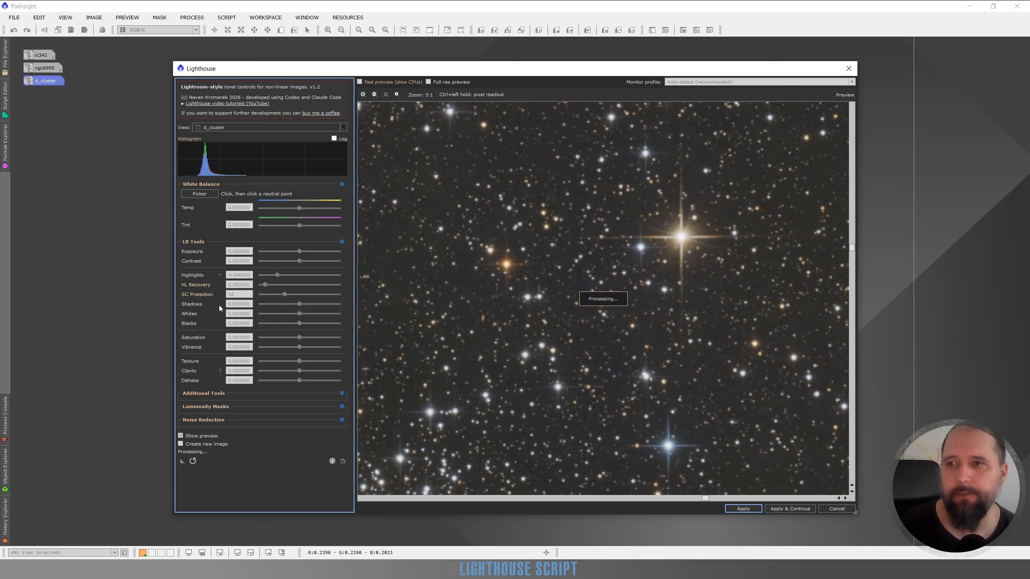
left_click(326, 294)
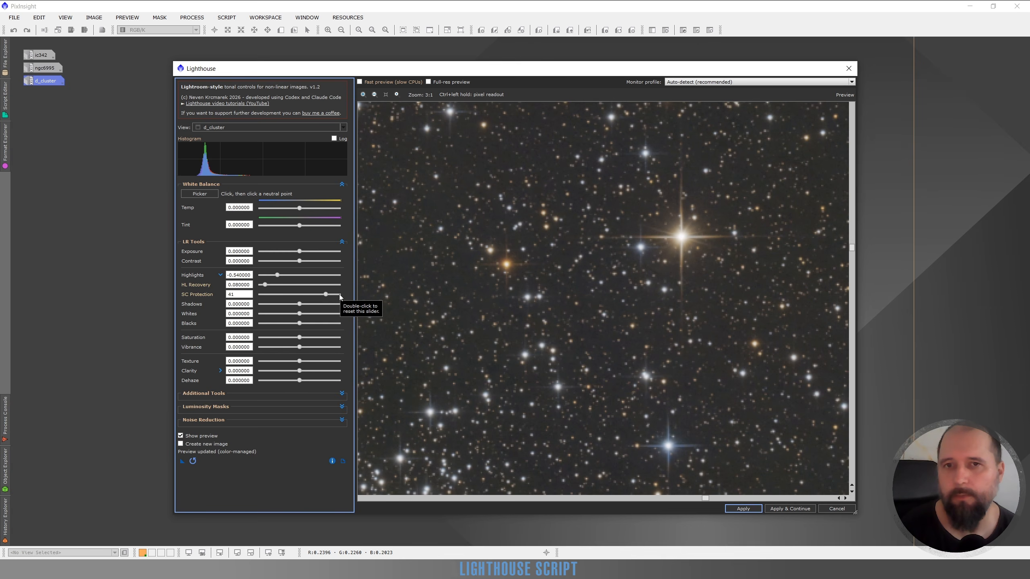
left_click(340, 294)
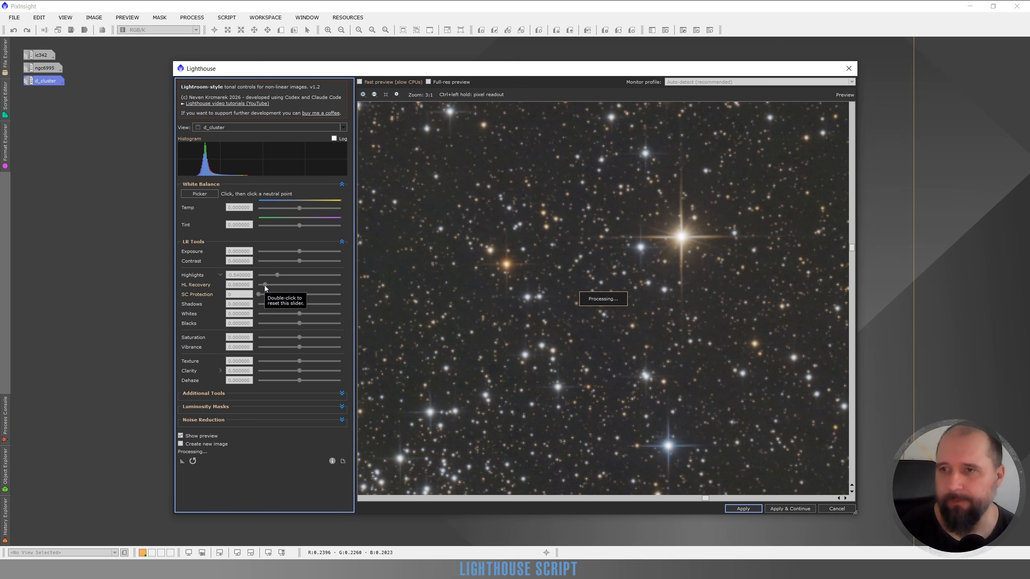
Step: Reset HL Recovery to the default 0.5 and raise SC Protection to 30 and on to 40, viewing the dense star cluster at 4:1
left_click_drag(528, 375, 631, 250)
left_click_drag(458, 424, 658, 248)
scroll(620, 207, "up", 1)
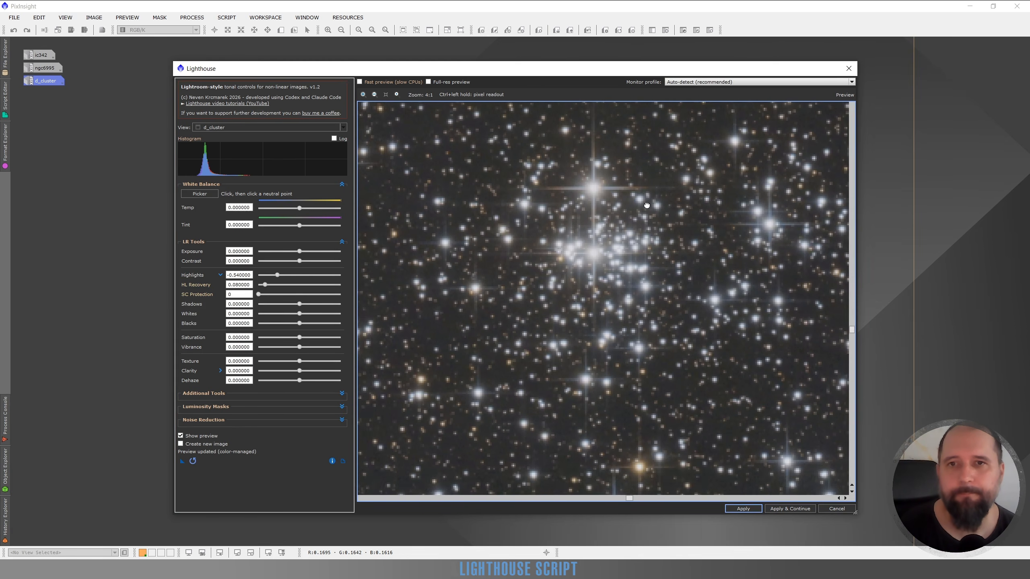
left_click_drag(647, 204, 623, 225)
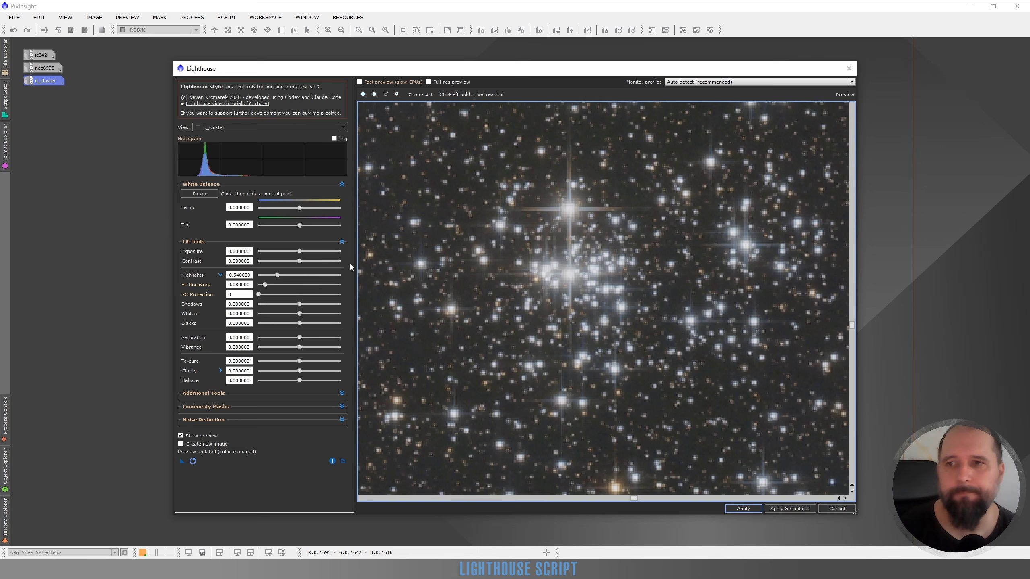
double_click(264, 285)
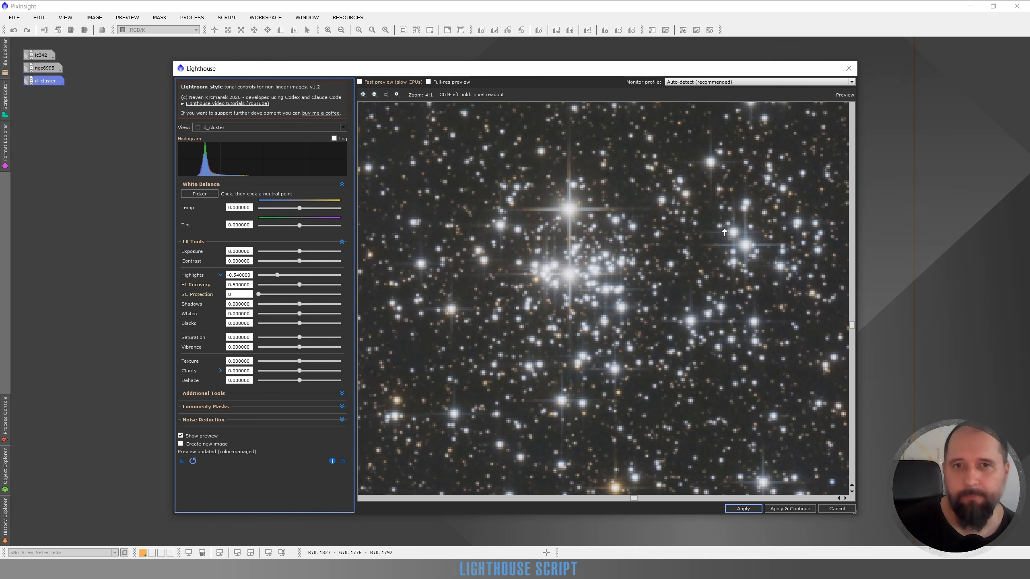
left_click(308, 294)
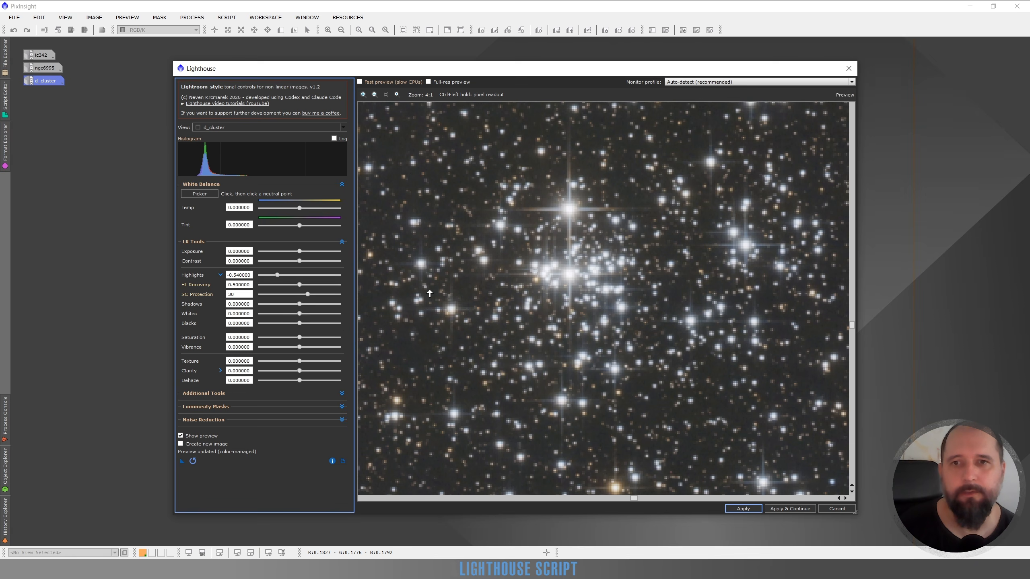
left_click(325, 294)
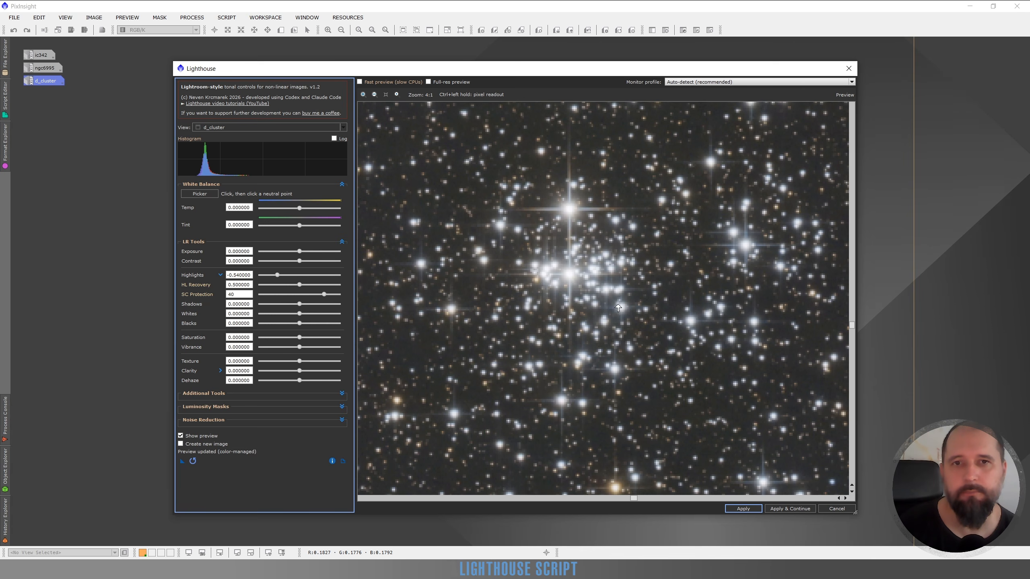
Step: Reset SC Protection to 0 and raise it again, comparing the dense star cluster's appearance at 3:1
scroll(668, 320, "down", 1)
scroll(668, 319, "down", 1)
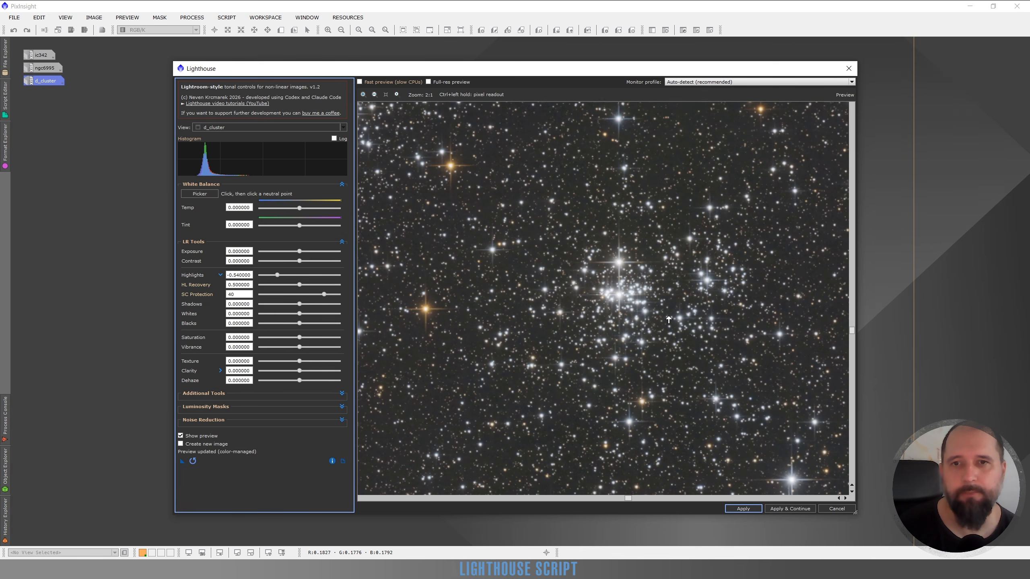
scroll(682, 308, "up", 1)
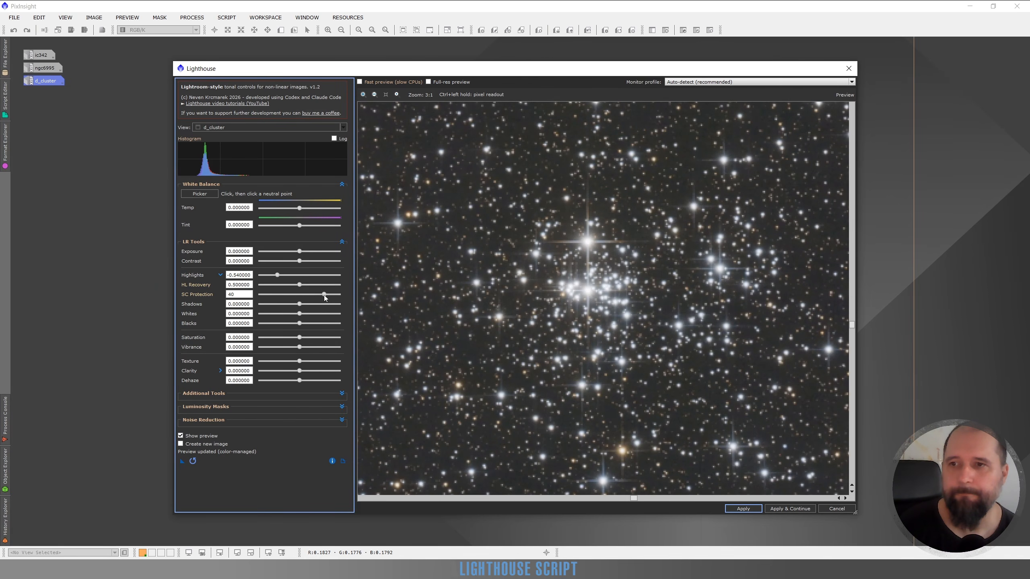
double_click(323, 294)
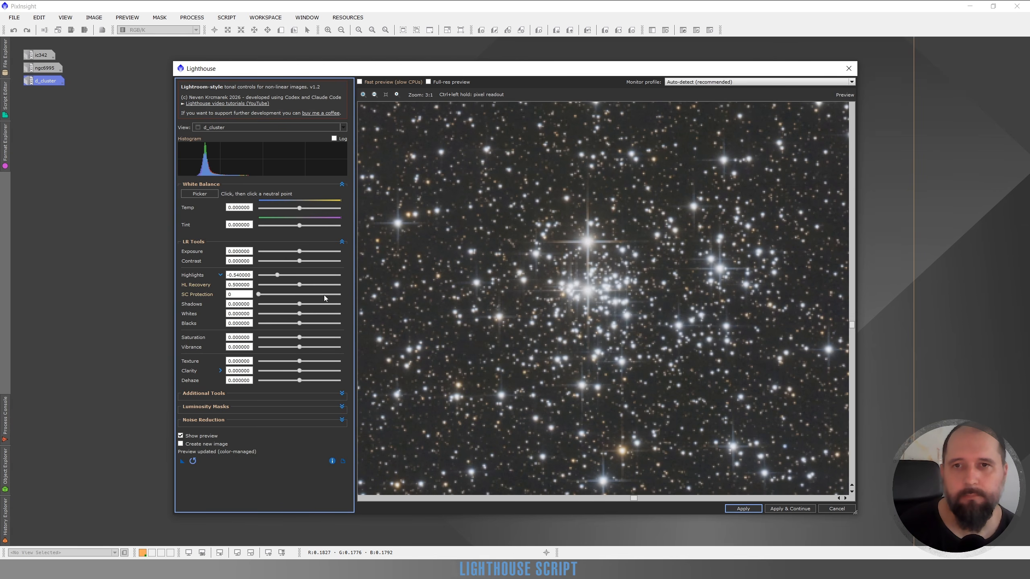
left_click(320, 294)
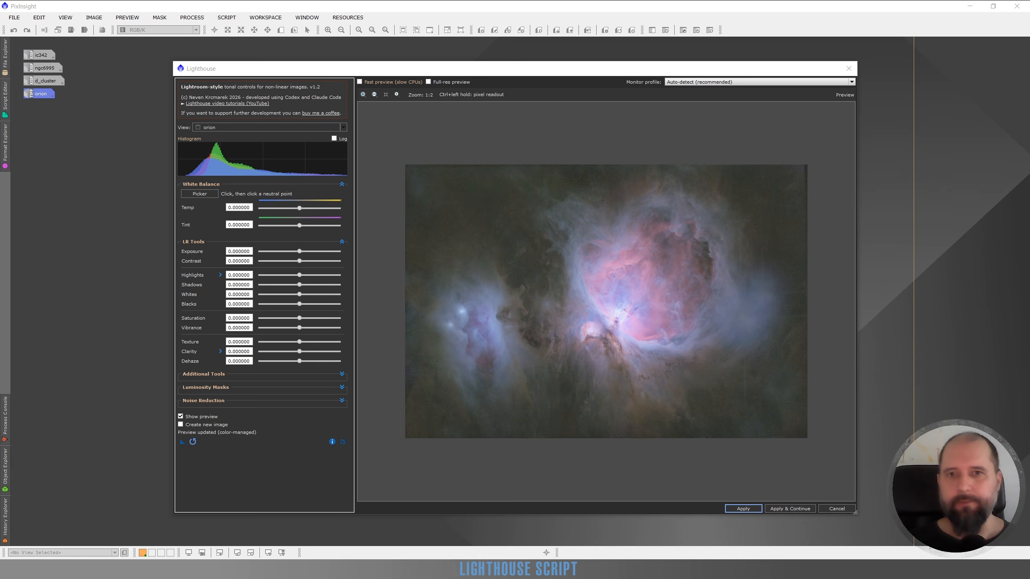
Step: Reveal the Clarity Radius setting for the orion image and set Clarity to 0.3, viewing the nebula at 1:1
left_click(220, 351)
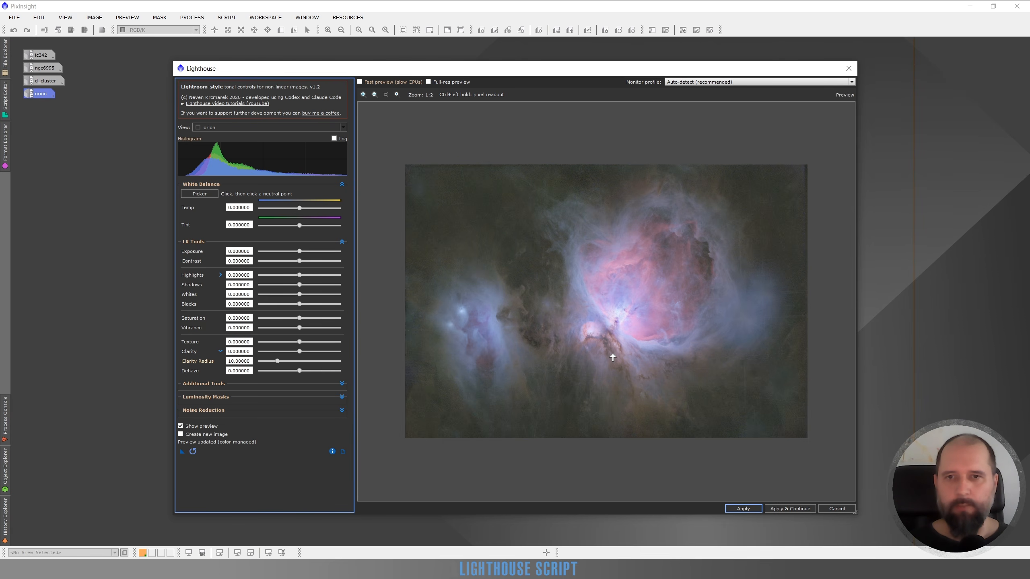
scroll(613, 348, "up", 1)
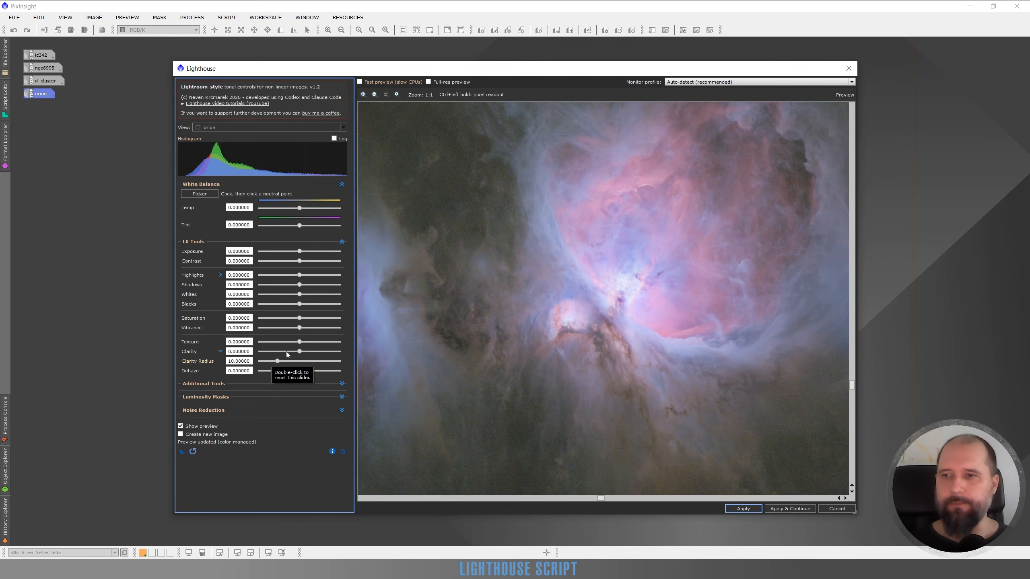
left_click_drag(299, 351, 312, 351)
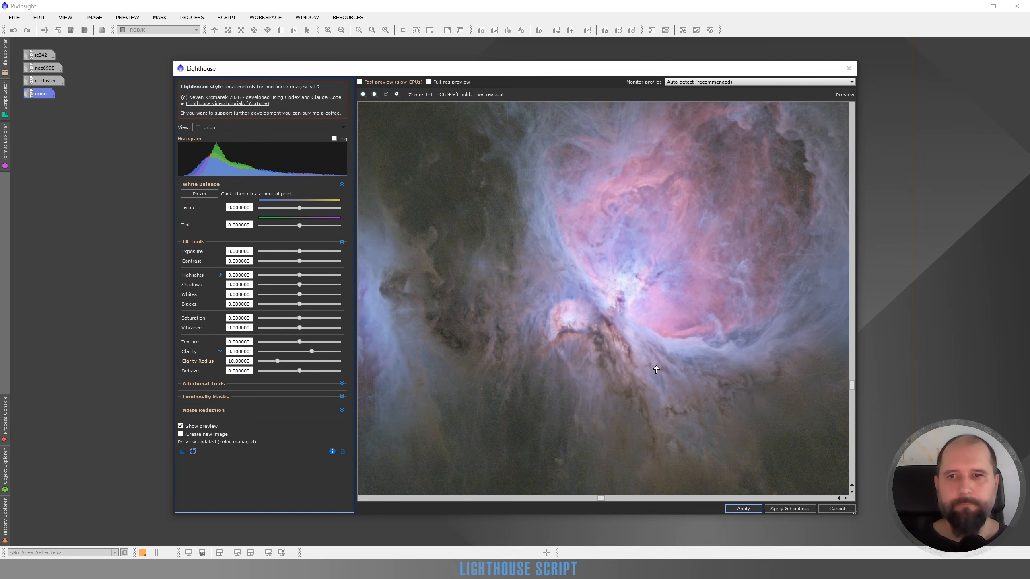
left_click_drag(666, 346, 656, 330)
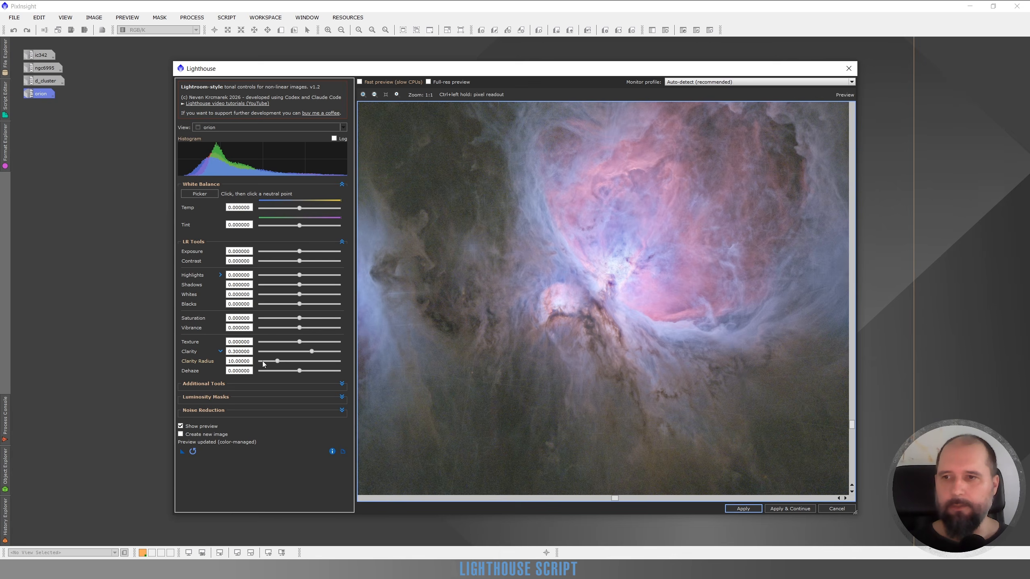
Step: Set Clarity Radius to 3 and compare the nebula core at 4:1 with the original image
left_click(262, 361)
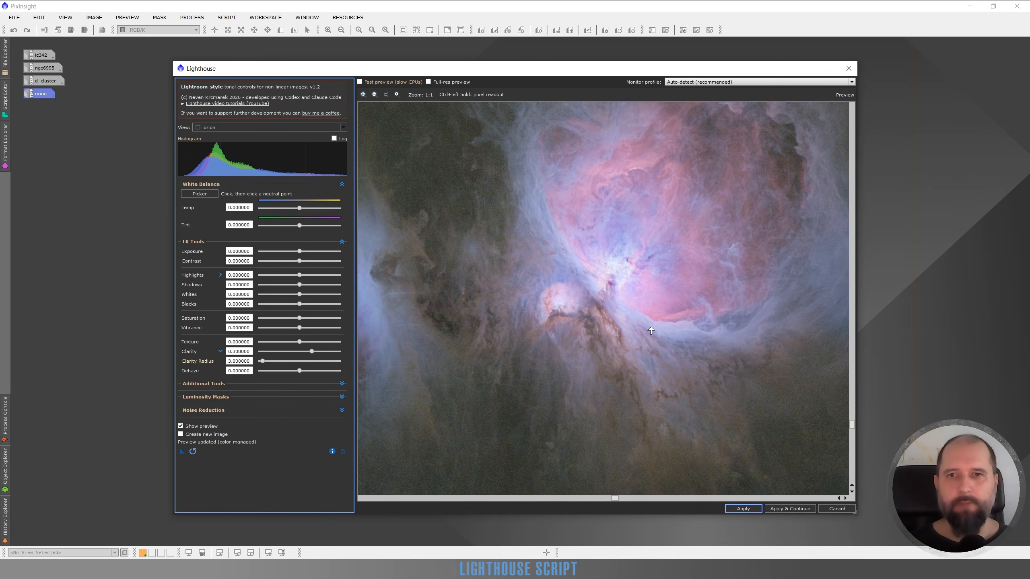
scroll(628, 265, "up", 2)
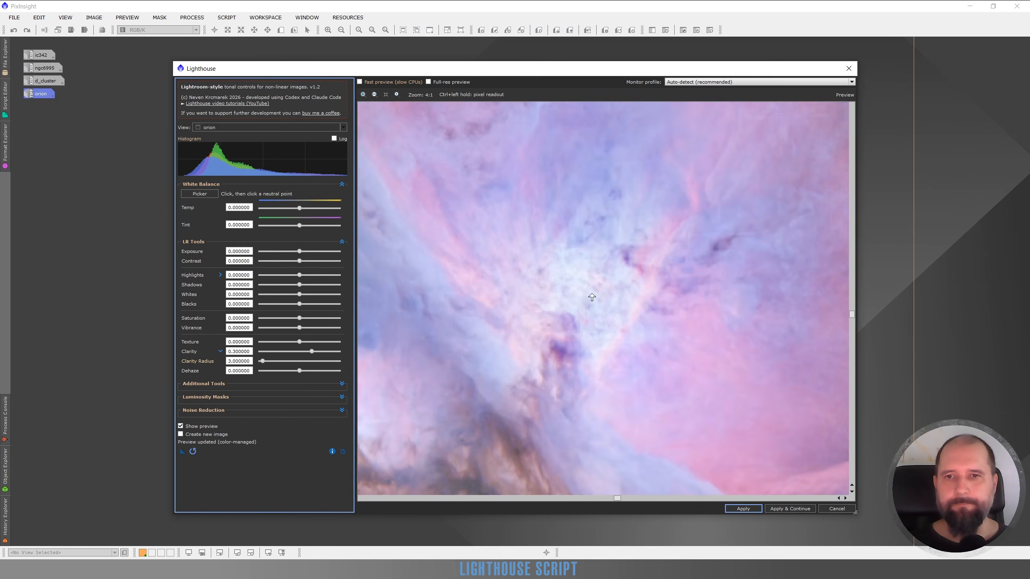
left_click_drag(544, 331, 623, 244)
left_click_drag(683, 208, 663, 260)
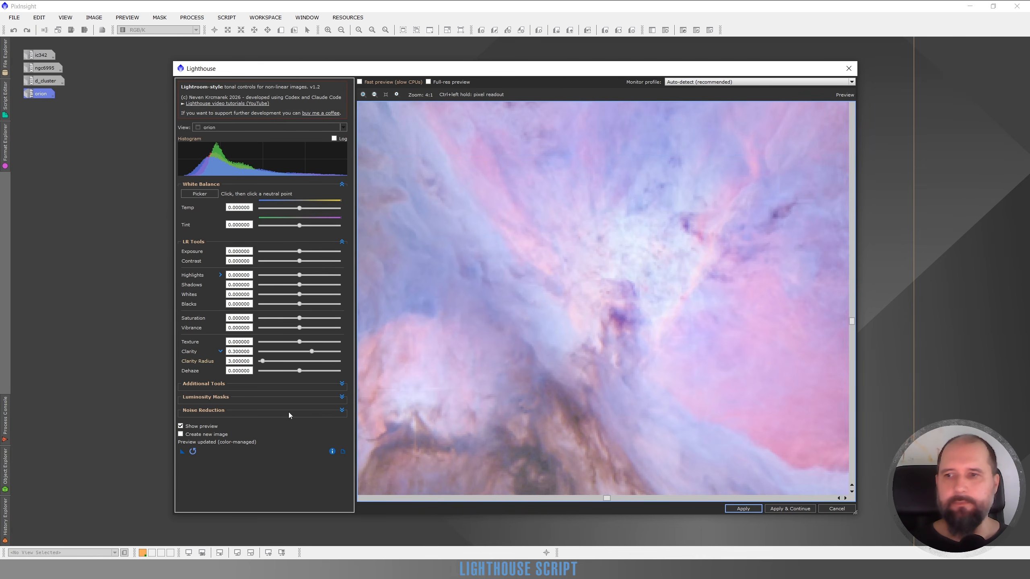
left_click(181, 427)
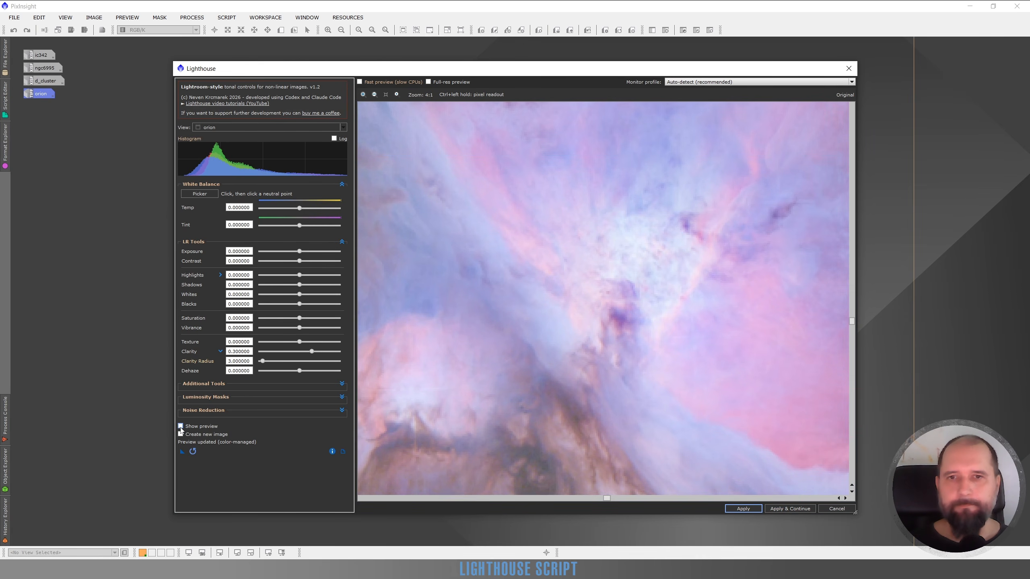
left_click(181, 426)
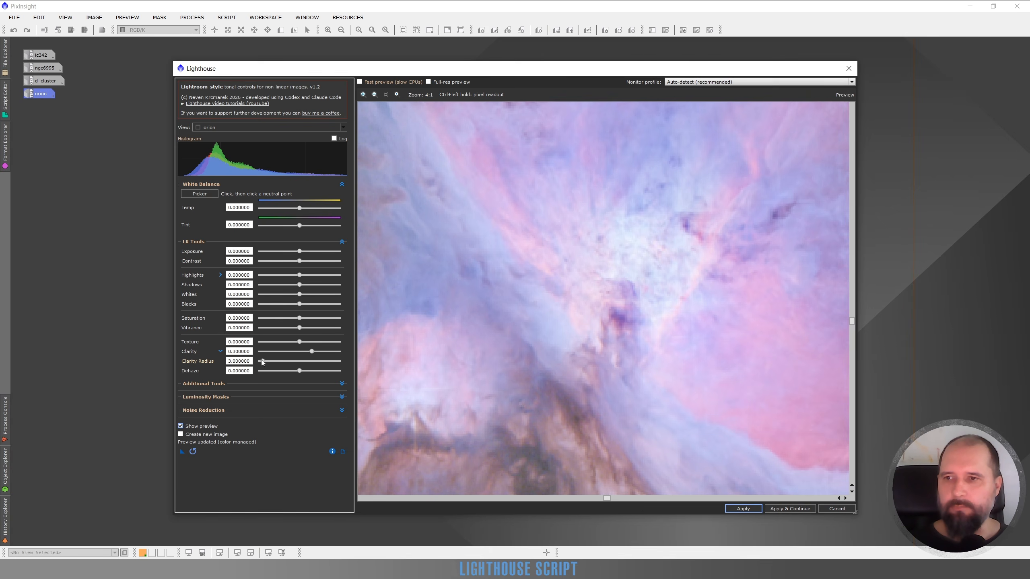
Step: Set Clarity Radius to 2, compare against the original, and reduce Clarity to 0.22, checking the nebula at 1:1
left_click_drag(263, 363, 260, 362)
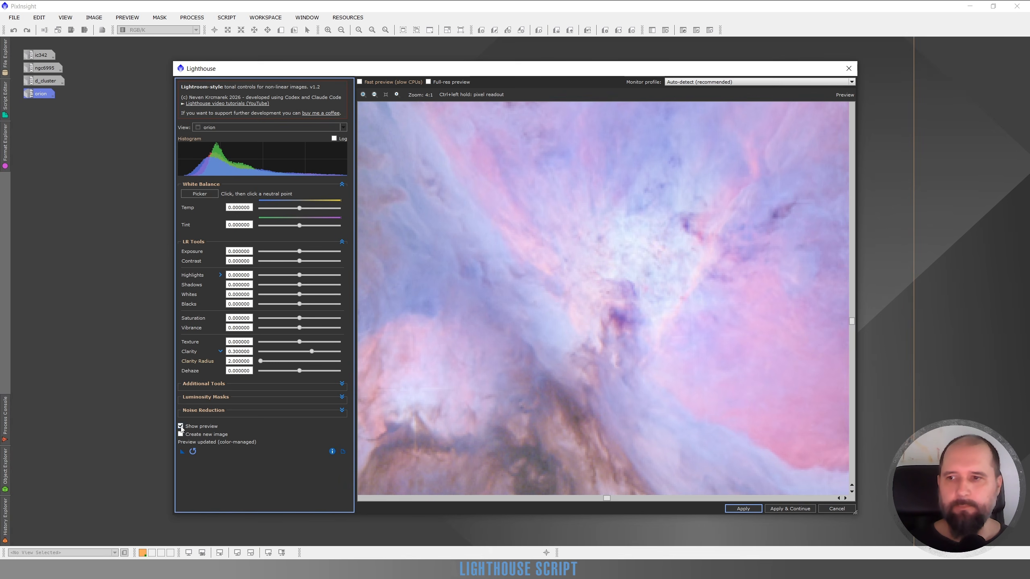
left_click(181, 427)
left_click(181, 427)
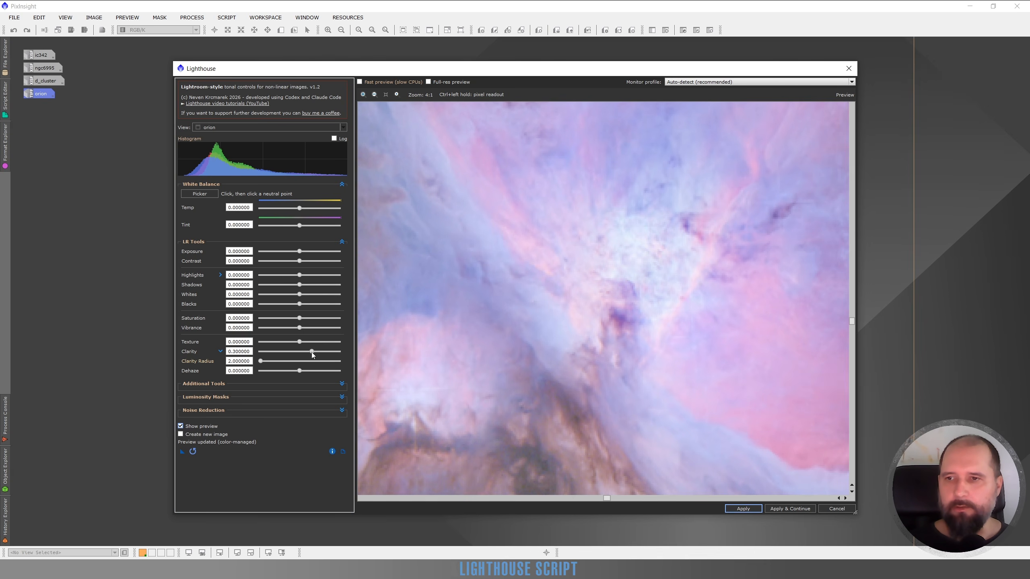
left_click_drag(312, 354, 309, 354)
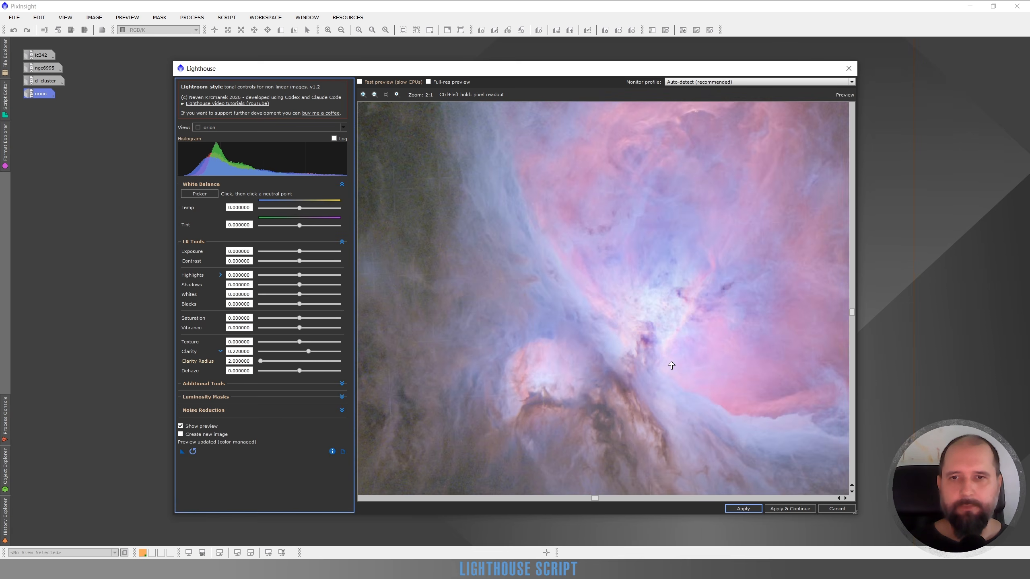
scroll(678, 361, "down", 1)
left_click_drag(744, 318, 564, 343)
left_click_drag(652, 296, 646, 233)
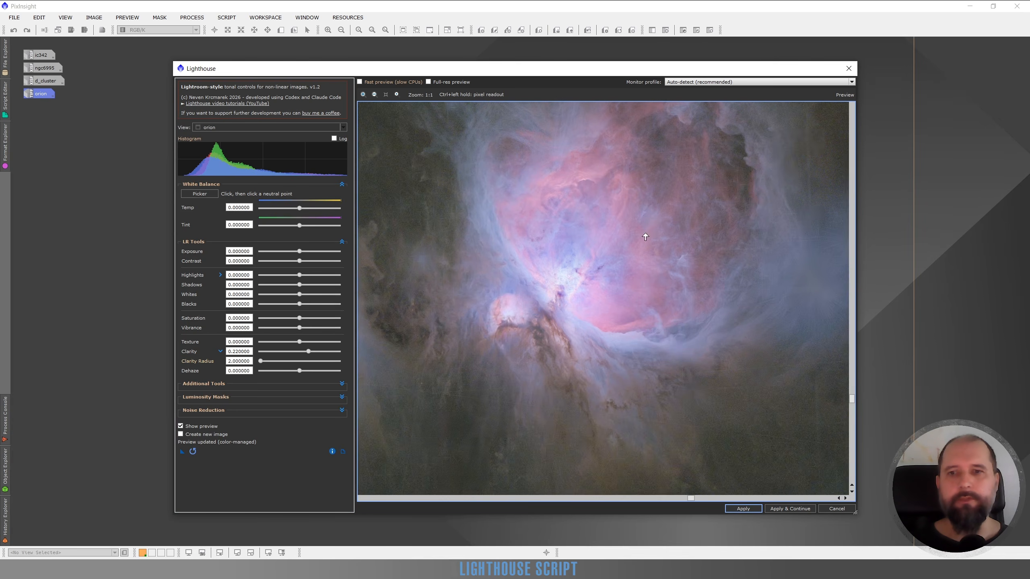
Step: Set Clarity Radius to 20 and Clarity to 0.12, examining the large-scale structure around the nebula core
left_click(298, 361)
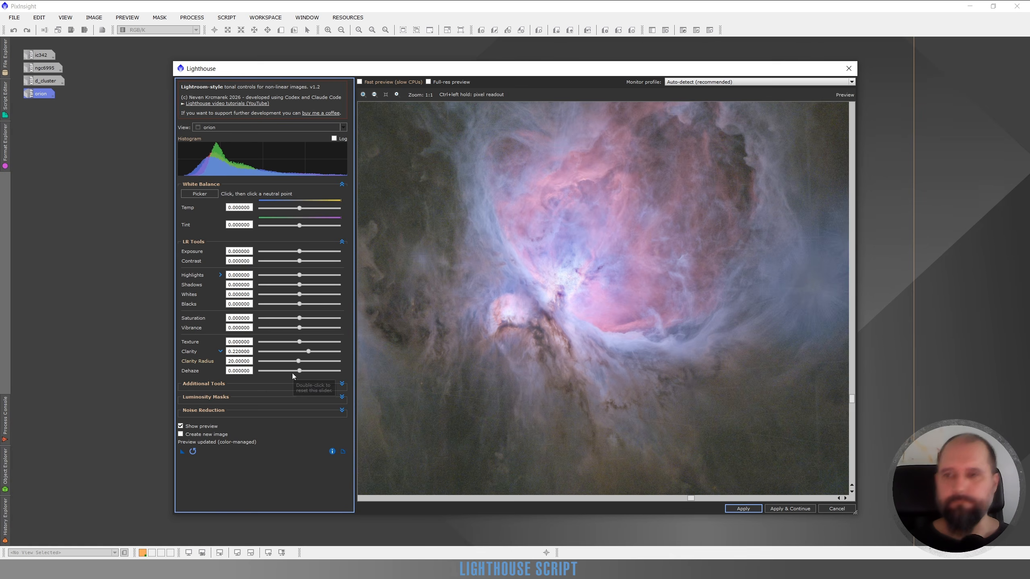
left_click_drag(555, 315, 668, 299)
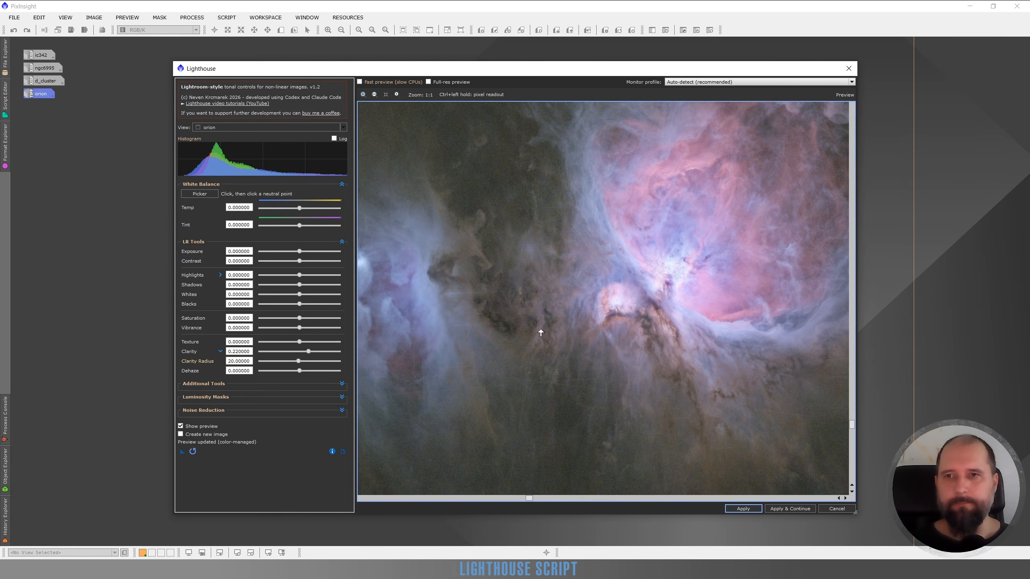
left_click(305, 353)
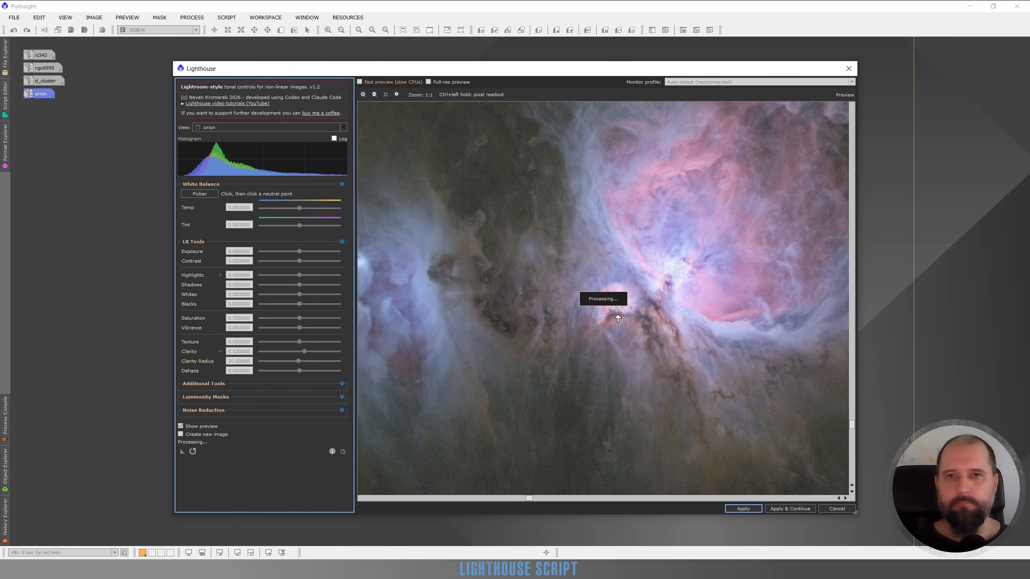
left_click_drag(696, 284, 624, 302)
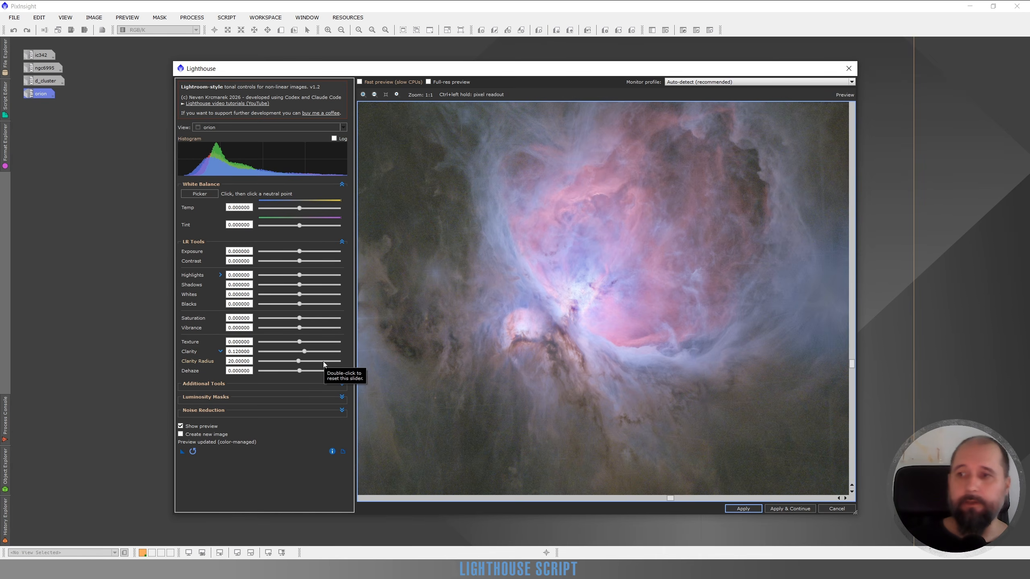
Step: Hide the Clarity Radius setting and look over the orion nebula from its core to the blue clouds beside it
left_click(220, 351)
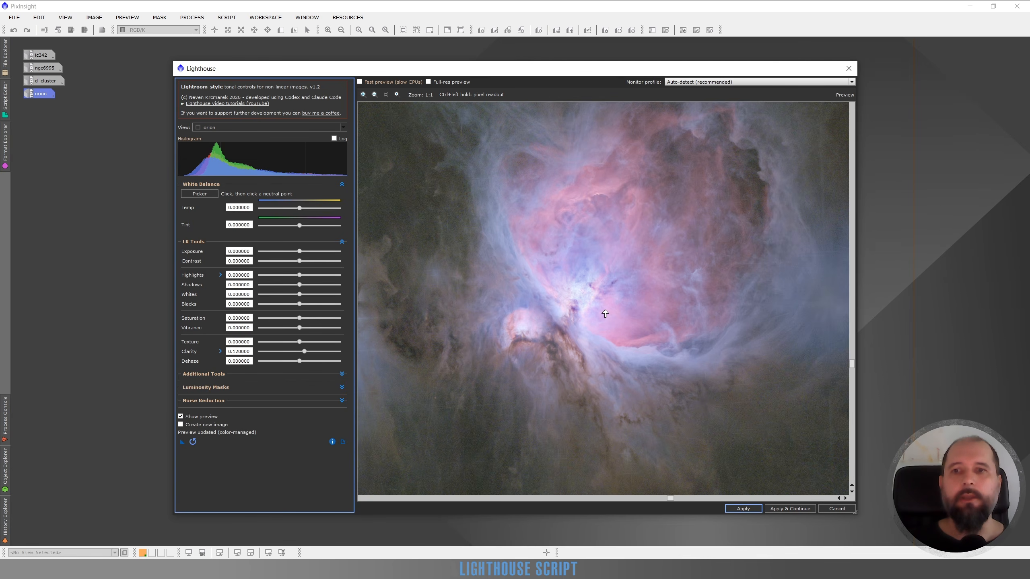
left_click_drag(605, 349, 699, 305)
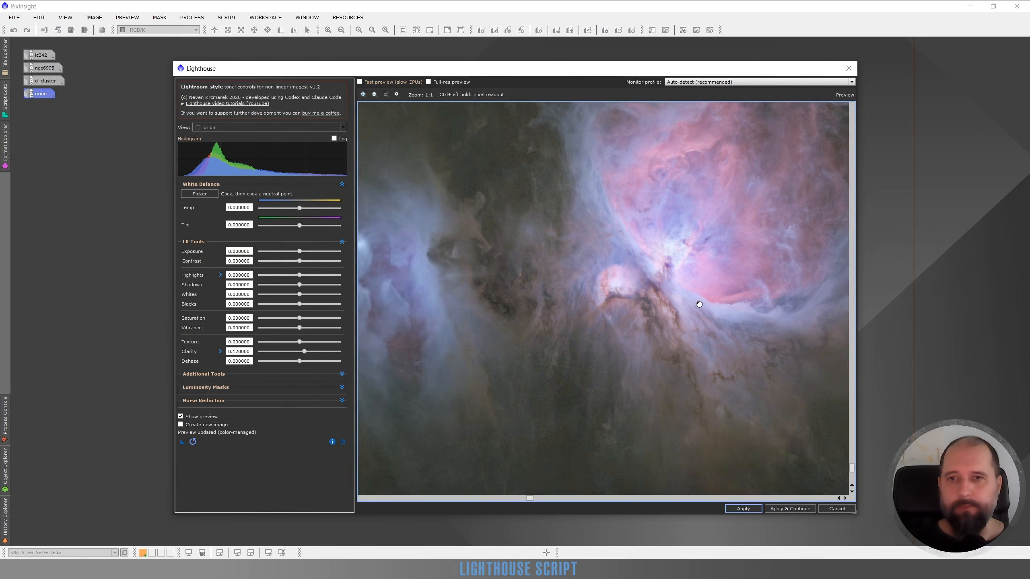
left_click_drag(506, 341, 618, 277)
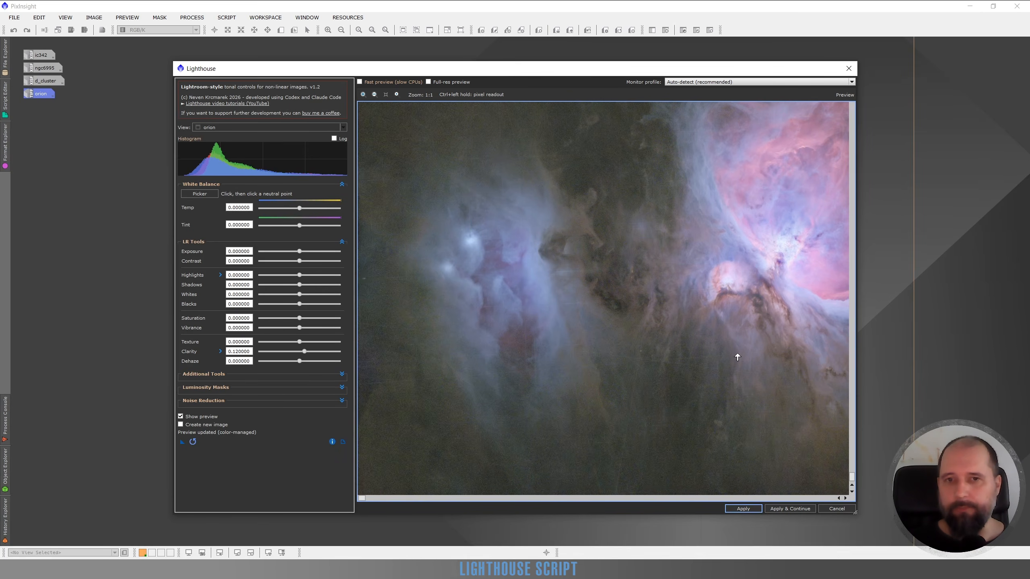
left_click_drag(736, 354, 543, 317)
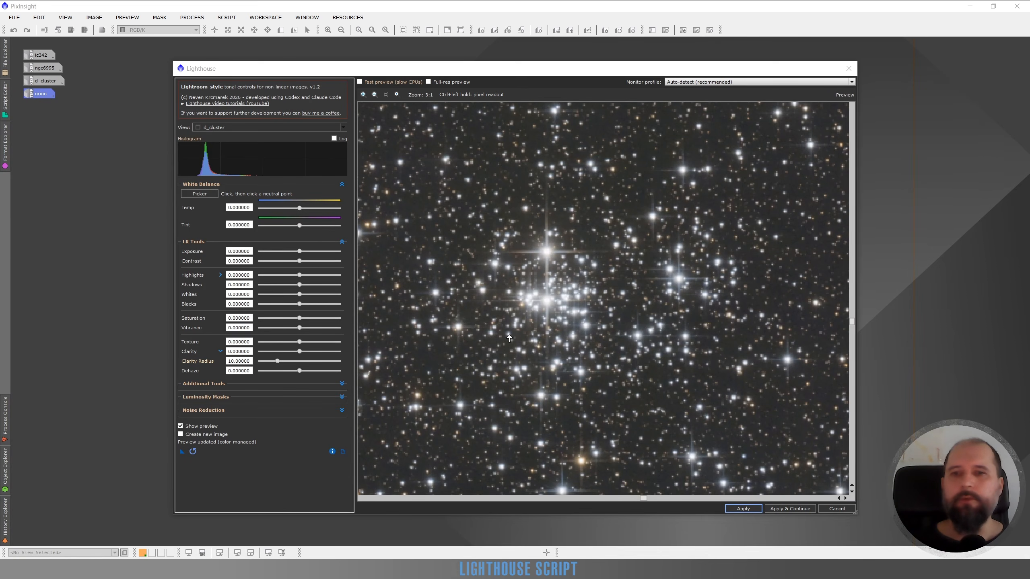
Step: Set Clarity to 0.56 on the d_cluster image and examine the stars in and around the dense cluster
left_click_drag(435, 284, 446, 335)
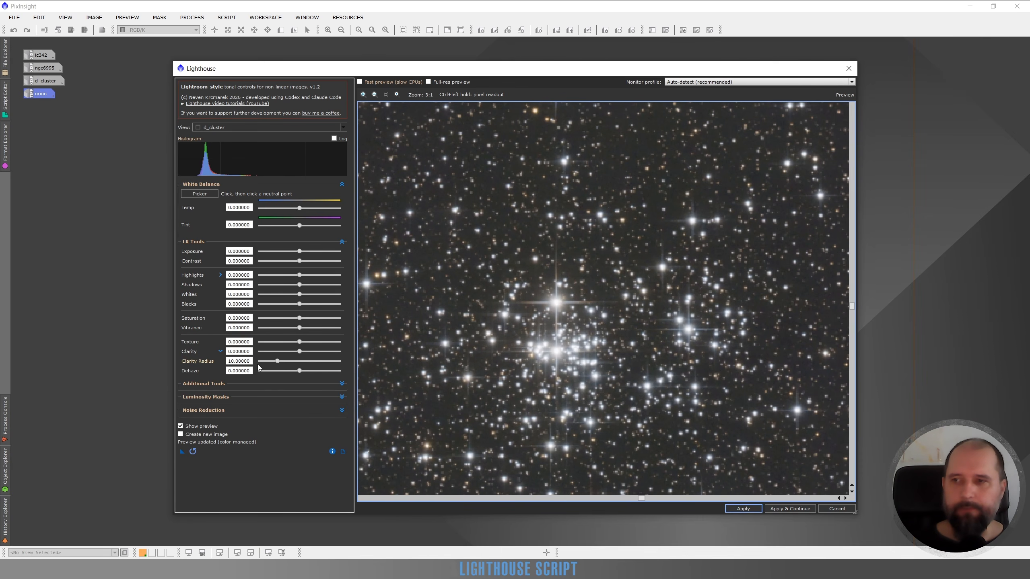
left_click(322, 351)
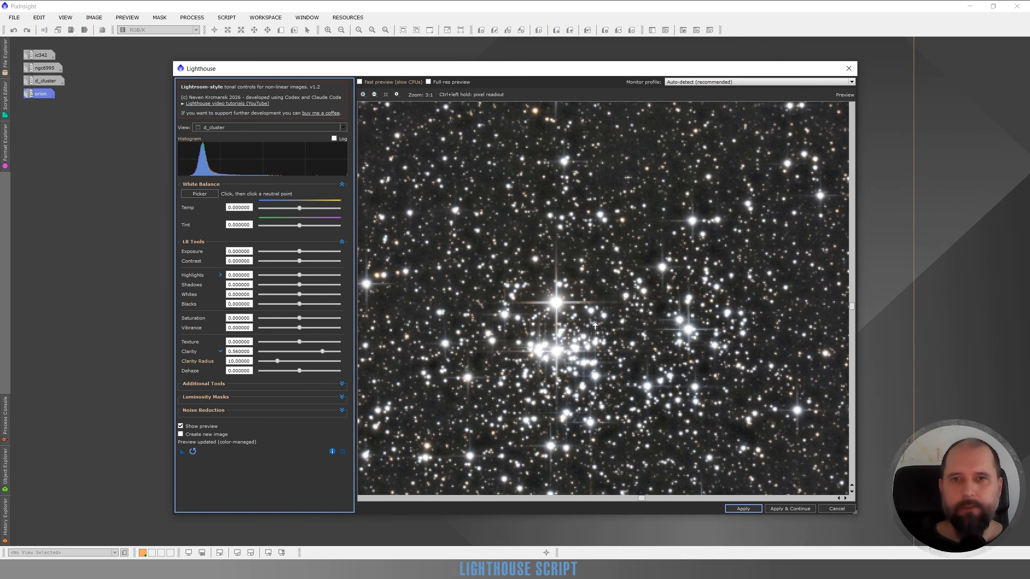
left_click_drag(656, 338, 610, 209)
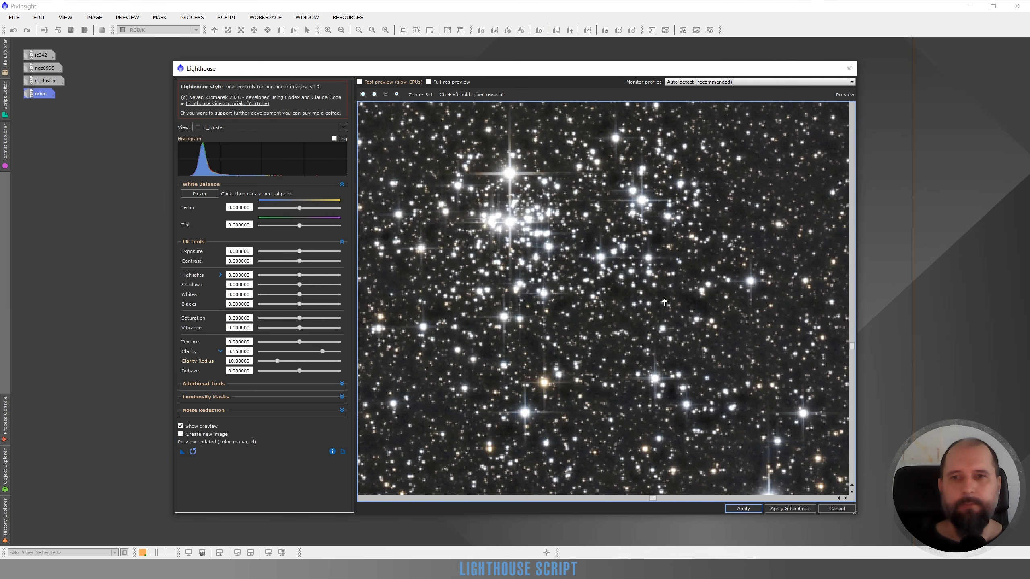
left_click_drag(655, 260, 714, 274)
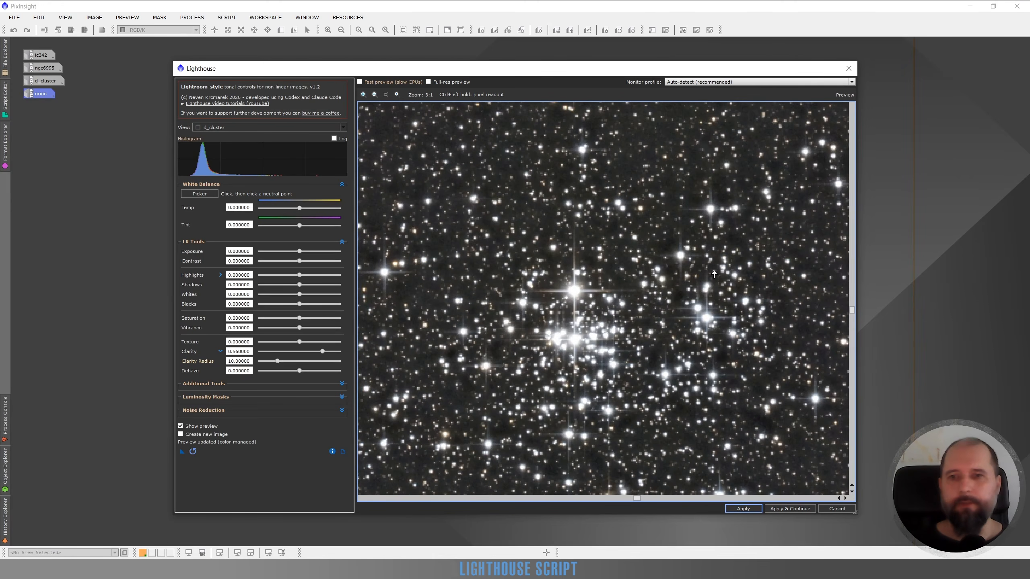
left_click_drag(595, 339, 673, 262)
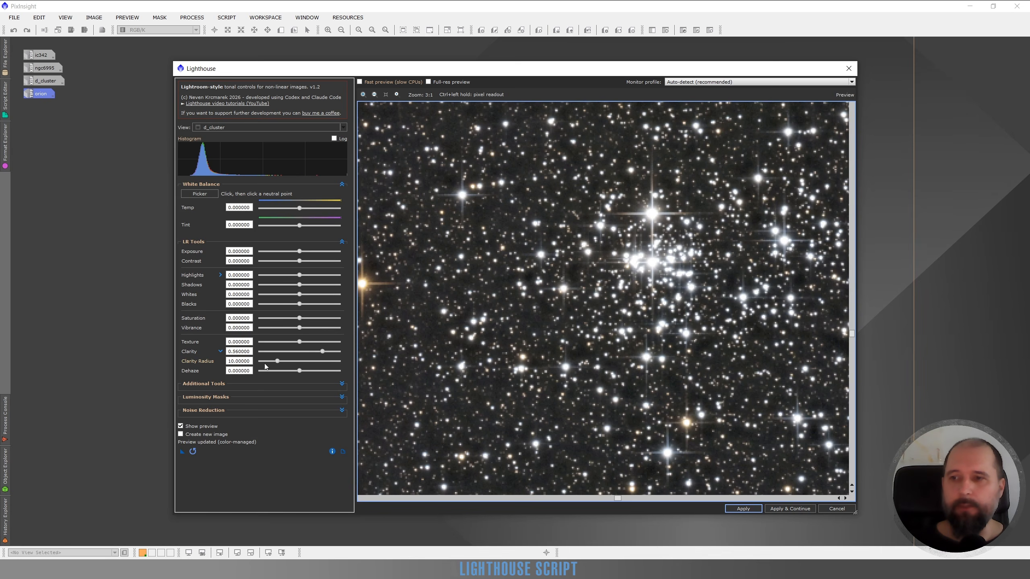
Step: Set Clarity Radius to 3 and Clarity to 0.66 on d_cluster, checking the stars around the cluster
left_click_drag(276, 364, 263, 368)
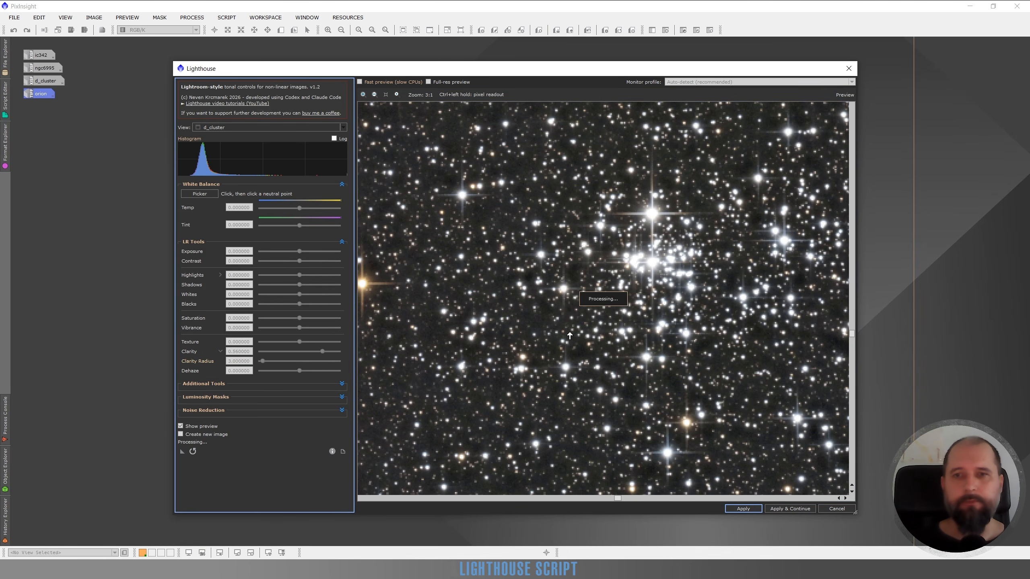
left_click_drag(671, 202, 638, 300)
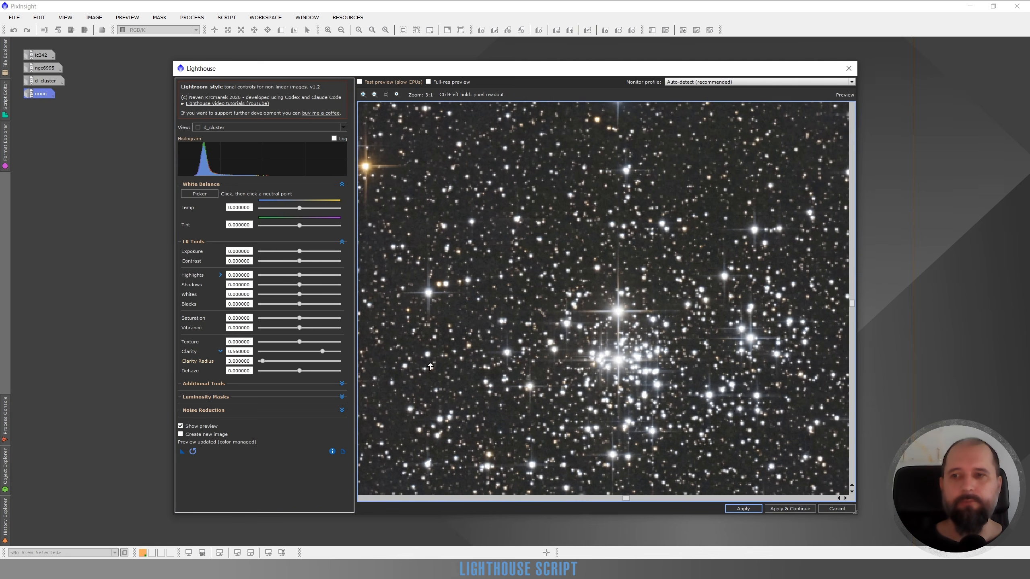
left_click_drag(324, 353, 326, 351)
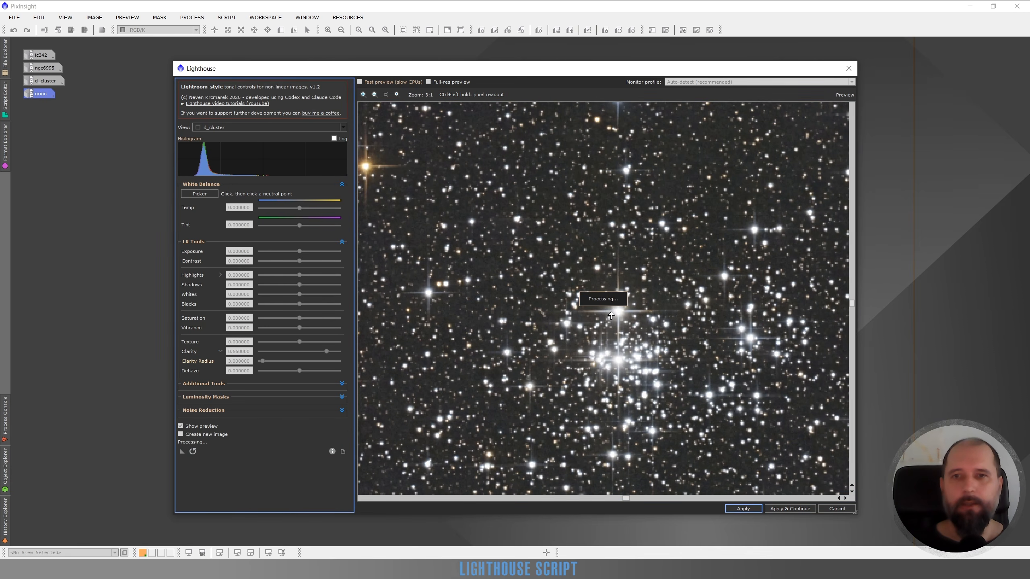
left_click_drag(654, 373, 609, 229)
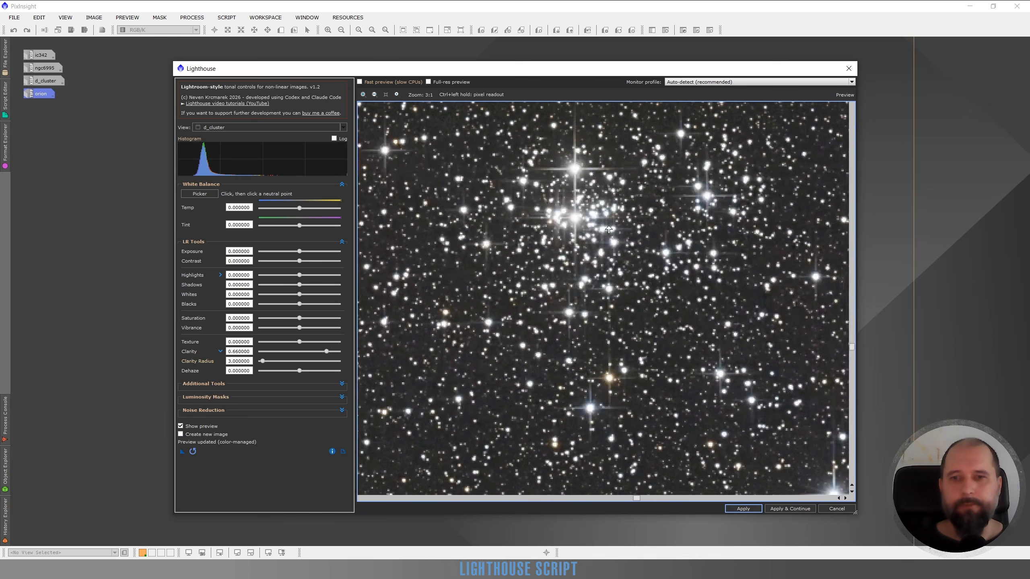
left_click_drag(638, 368, 657, 294)
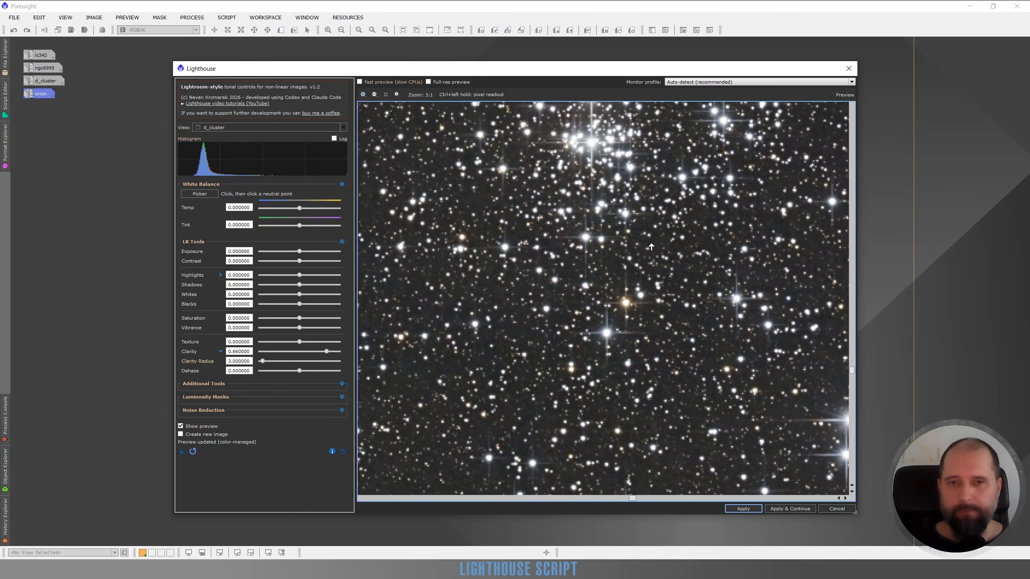
Step: Set Clarity Radius to 1 on d_cluster and compare the cluster's stars with the preview off and on
left_click_drag(651, 247, 628, 368)
left_click_drag(616, 227, 653, 381)
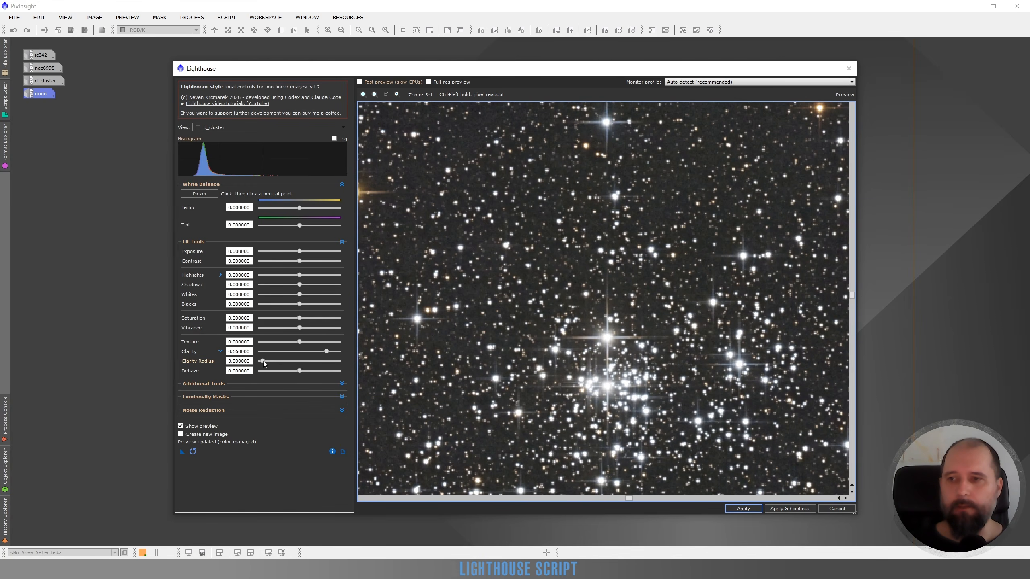
left_click_drag(264, 360, 258, 361)
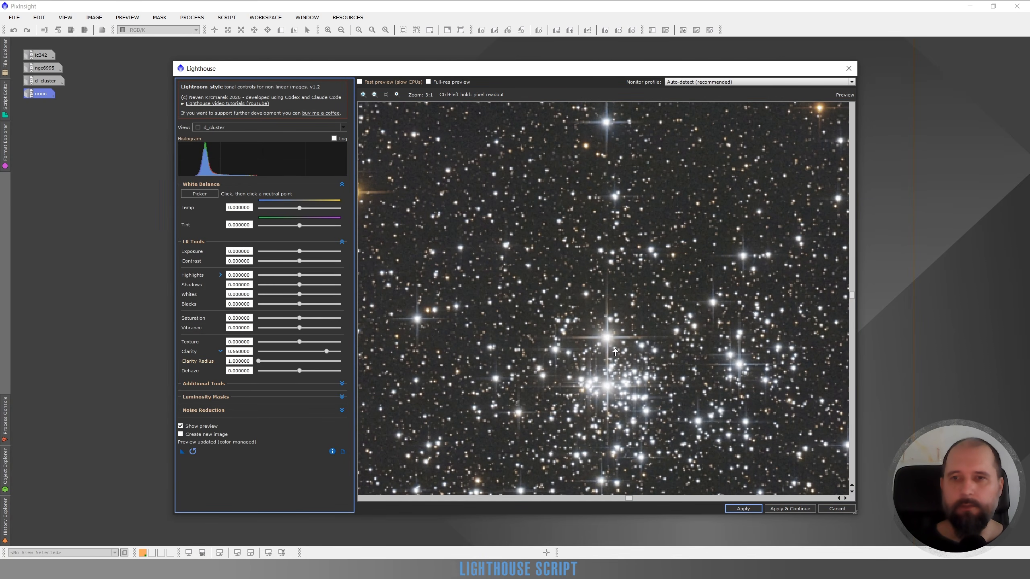
left_click(180, 425)
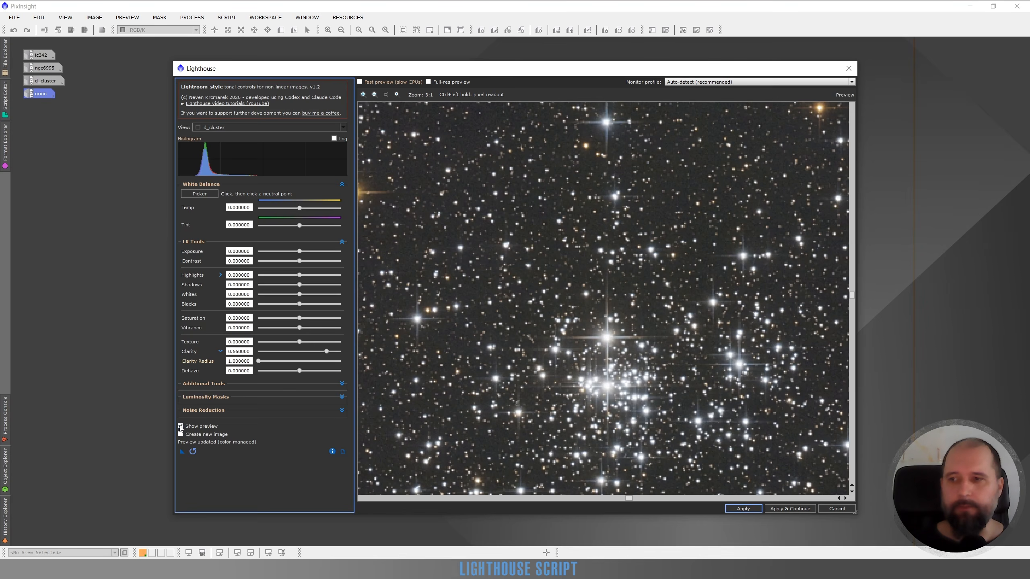
left_click(180, 426)
scroll(571, 295, "up", 1)
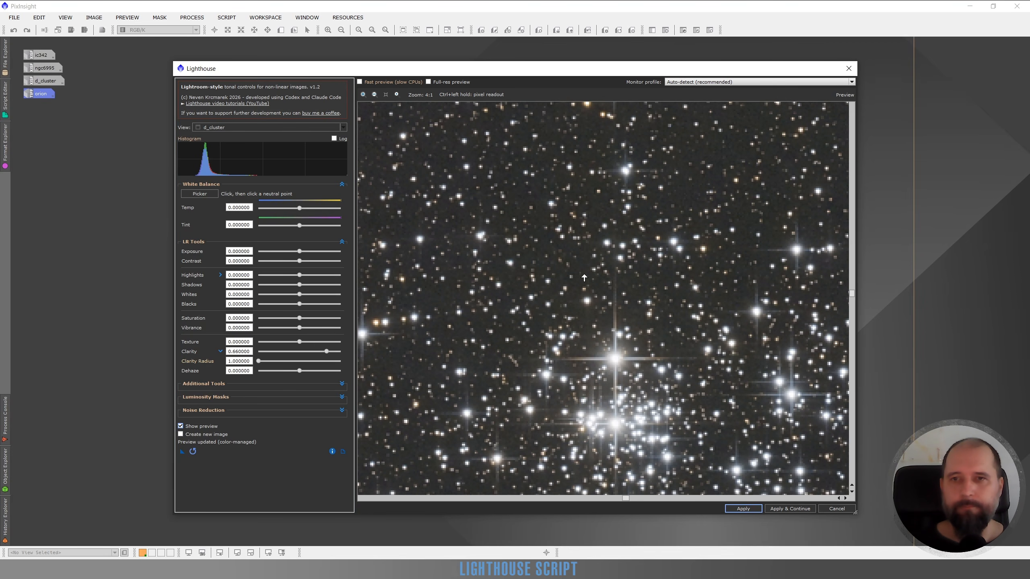
left_click(181, 426)
left_click(181, 426)
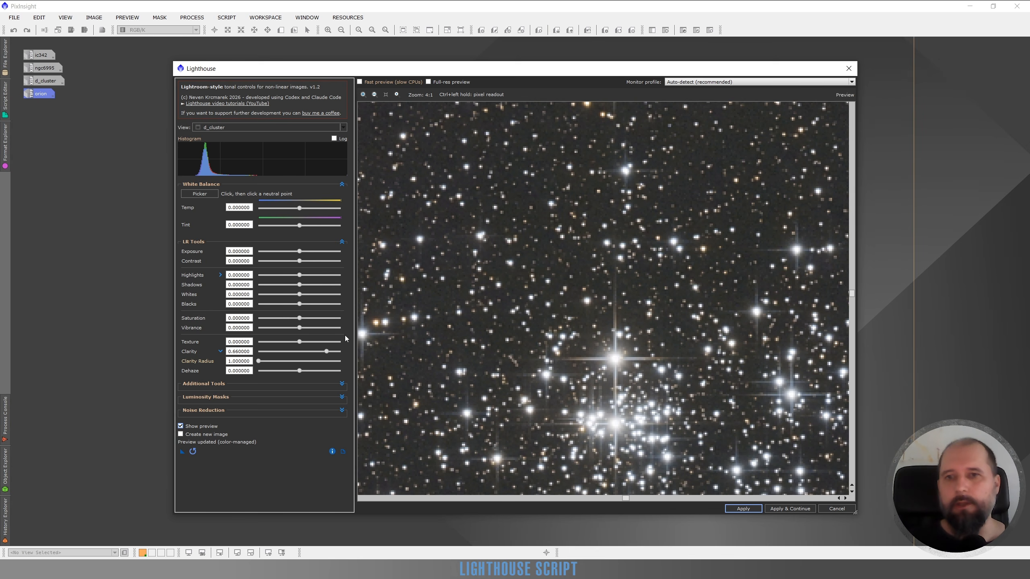
Step: Reset Clarity to its default on d_cluster and inspect the stars in the dense cluster
double_click(327, 351)
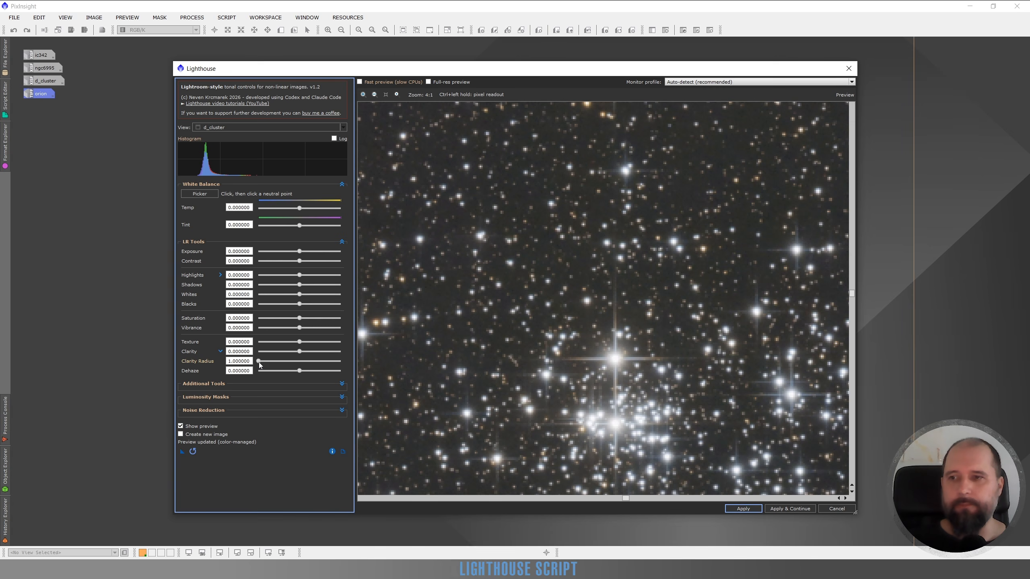
left_click_drag(608, 382, 534, 248)
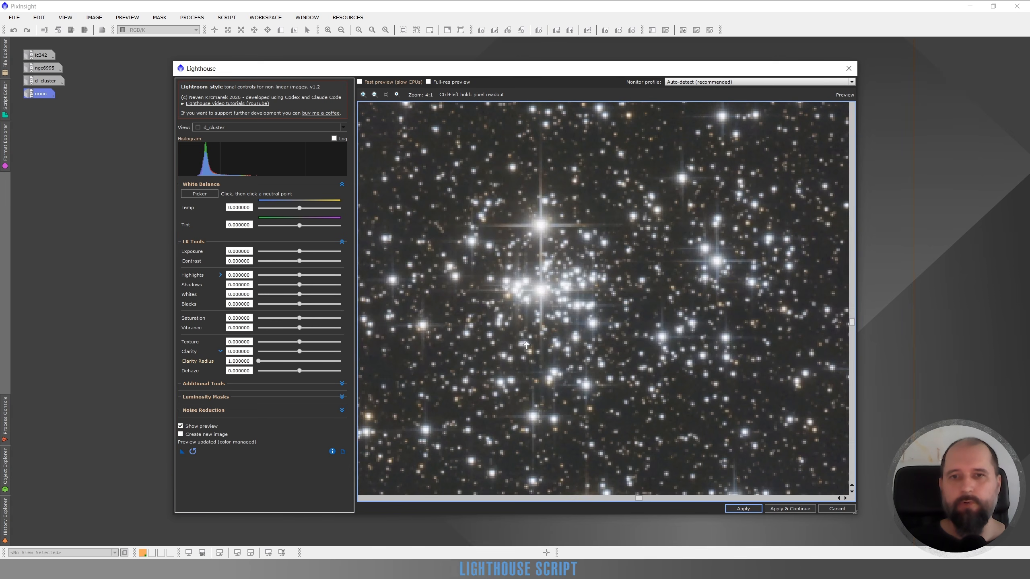
left_click(259, 363)
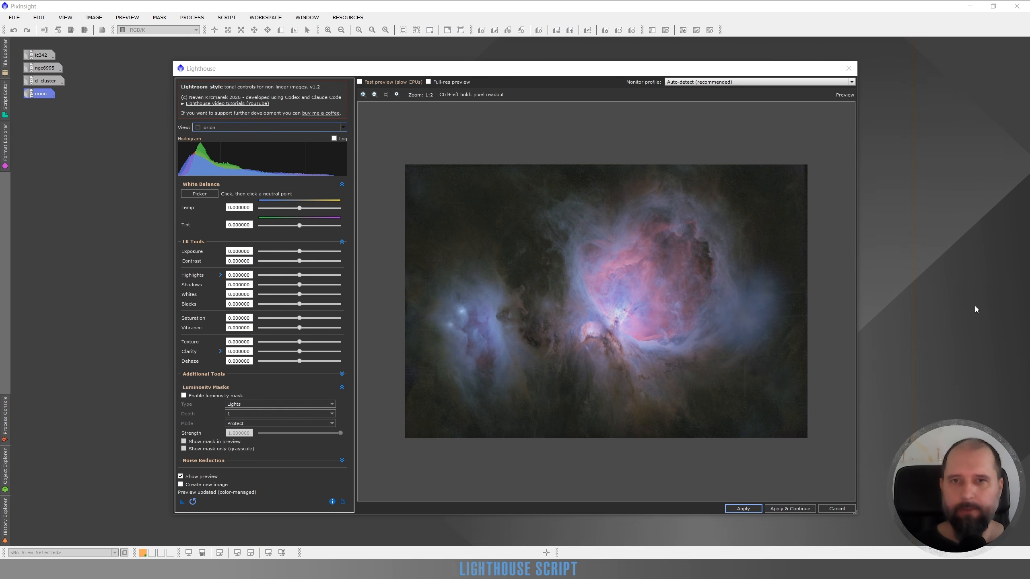
Step: Enable a Lights luminosity mask with Depth 2 on orion, overlay it in the preview and examine the nebula core
left_click(184, 395)
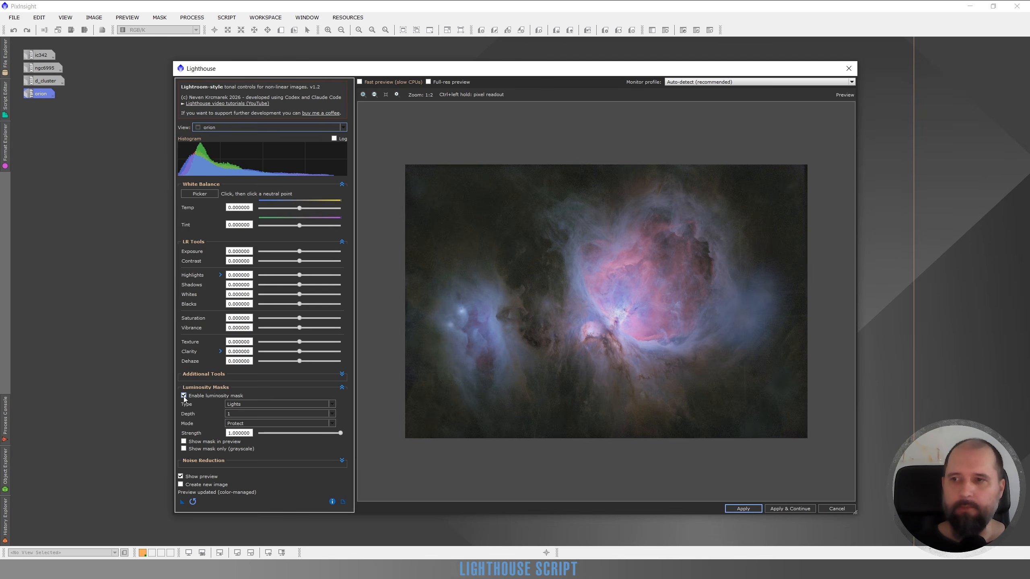
left_click(252, 413)
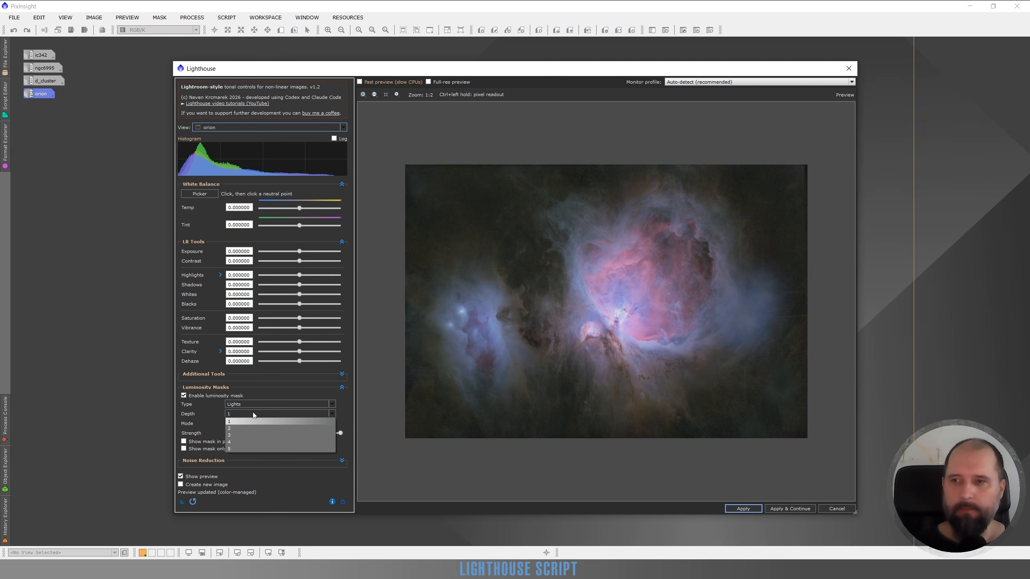
left_click(236, 429)
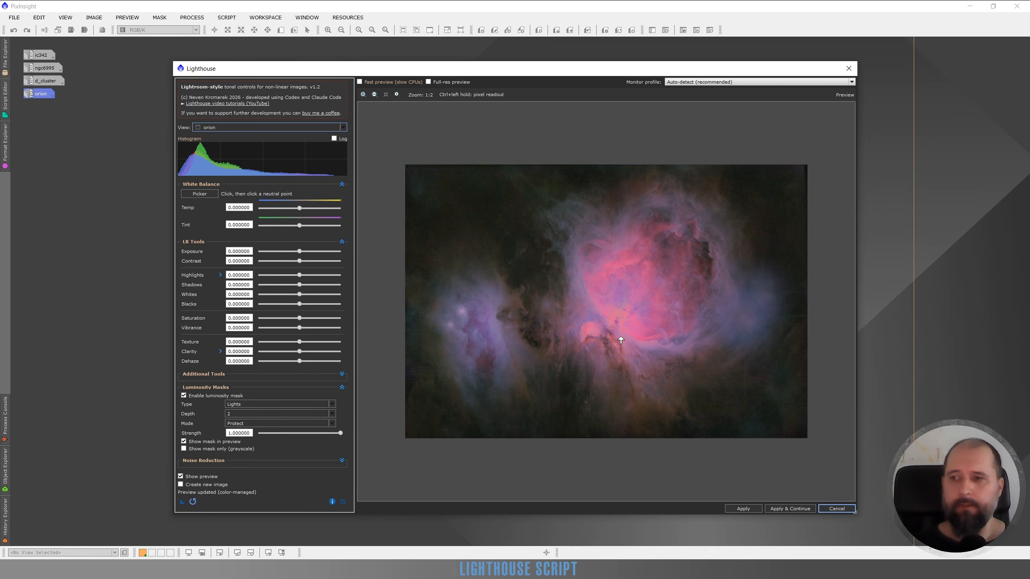
scroll(628, 313, "up", 1)
scroll(628, 314, "up", 1)
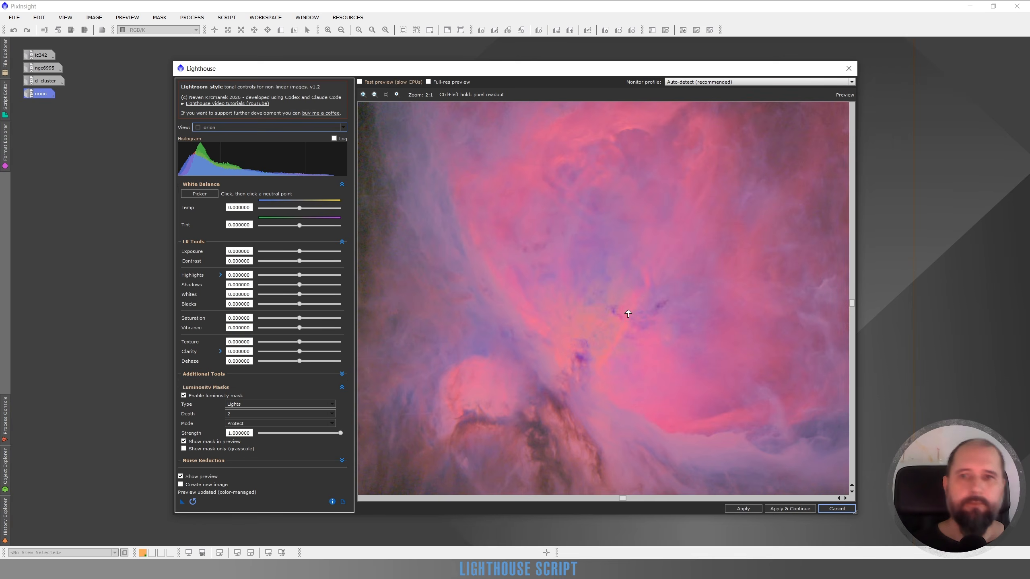
scroll(628, 313, "down", 1)
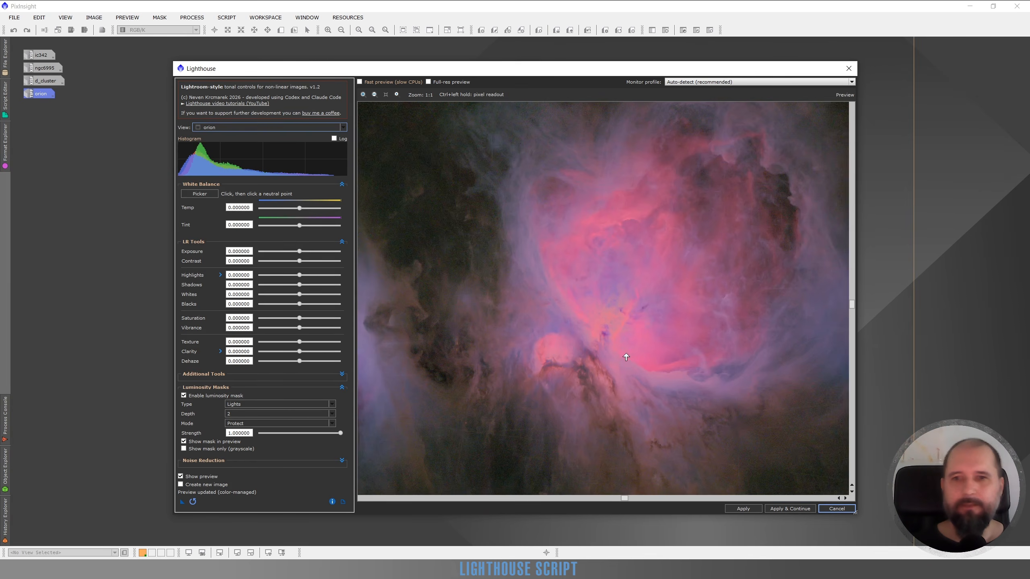
left_click_drag(662, 356, 620, 300)
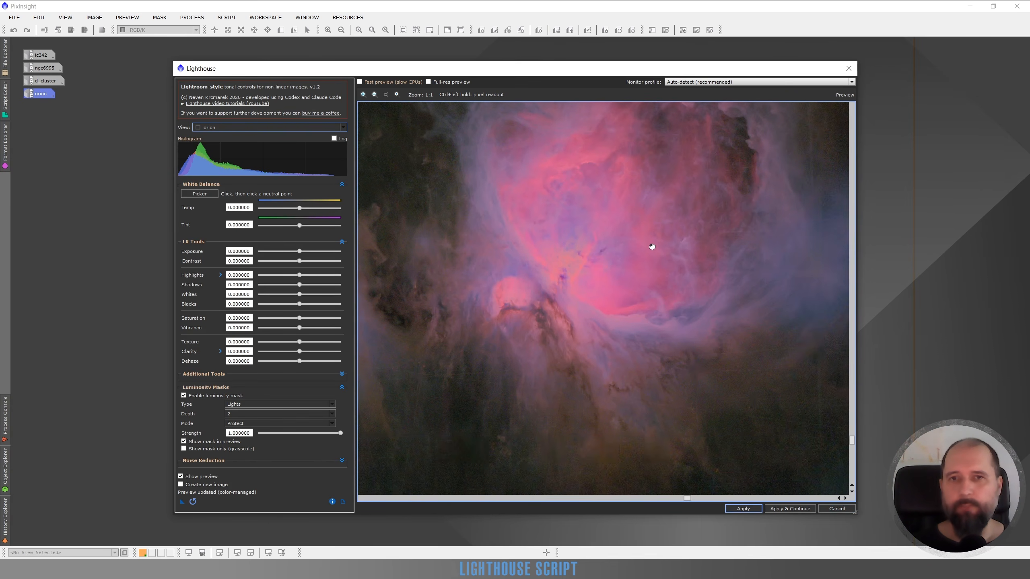
left_click_drag(651, 246, 683, 257)
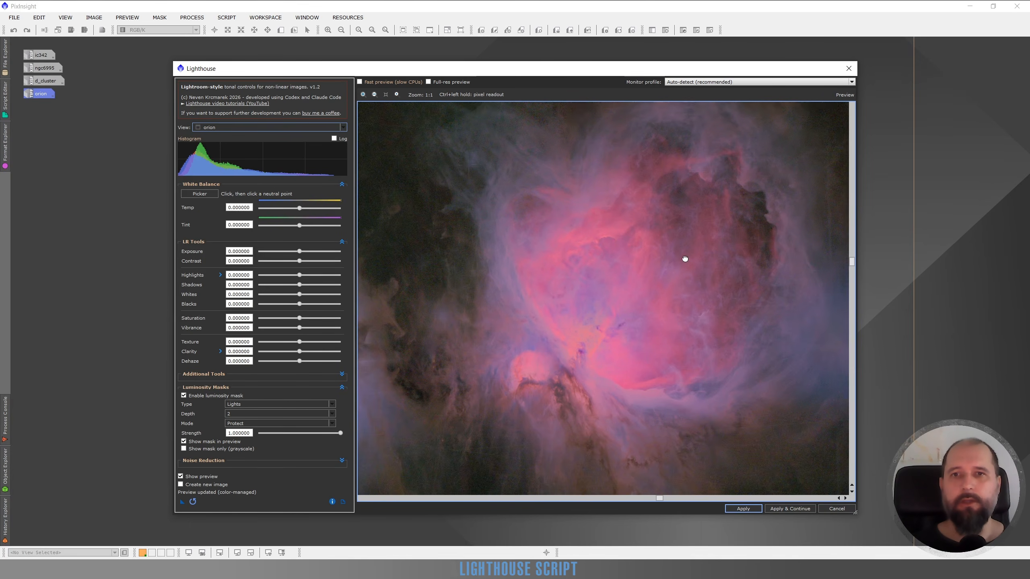
Step: Display only the greyscale mask and inspect the Lights mask around the orion nebula core
left_click(184, 448)
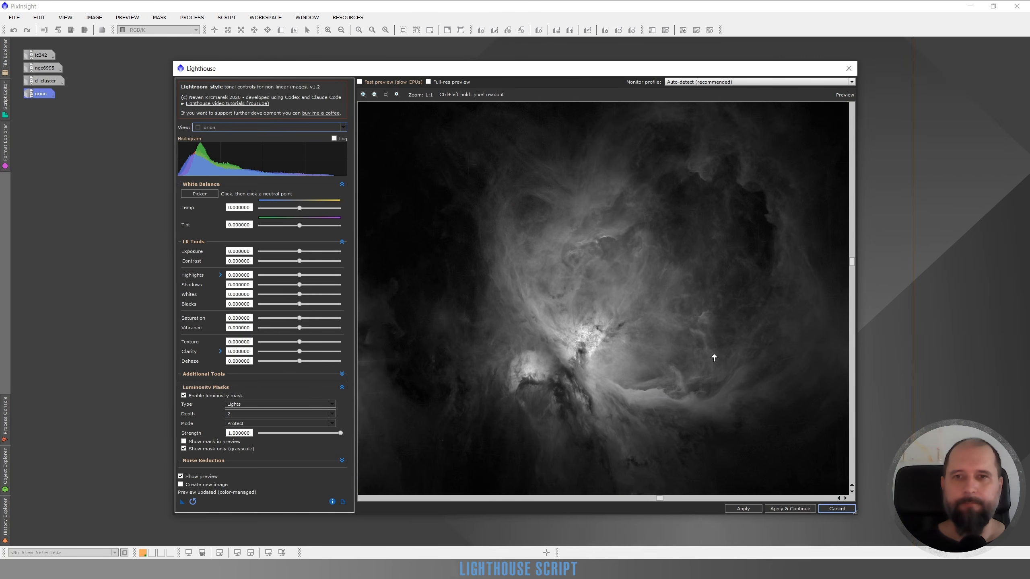
left_click_drag(714, 358, 623, 336)
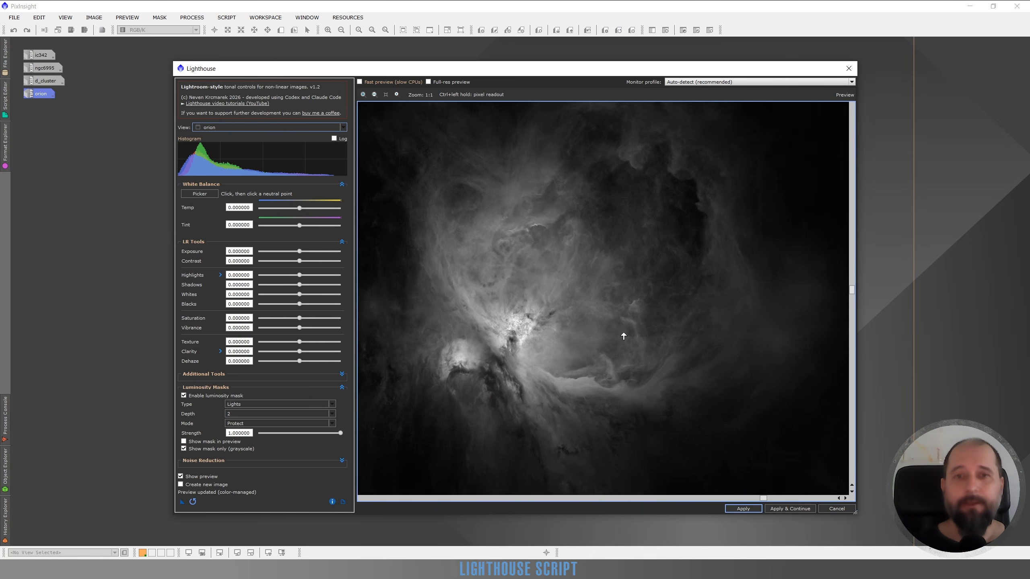
left_click_drag(611, 224, 593, 349)
left_click_drag(683, 365, 570, 294)
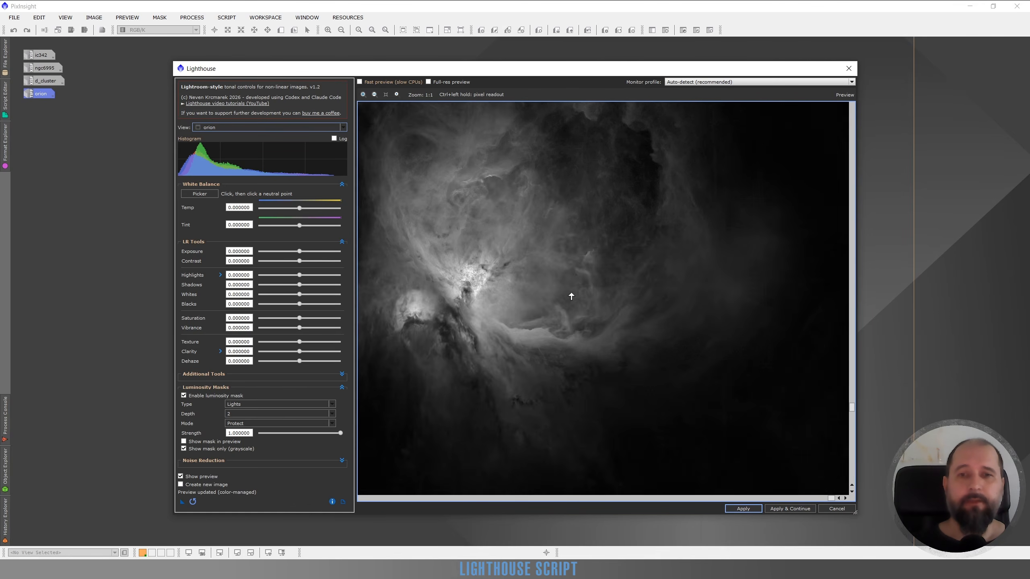
left_click_drag(523, 353, 685, 270)
left_click_drag(556, 255, 511, 248)
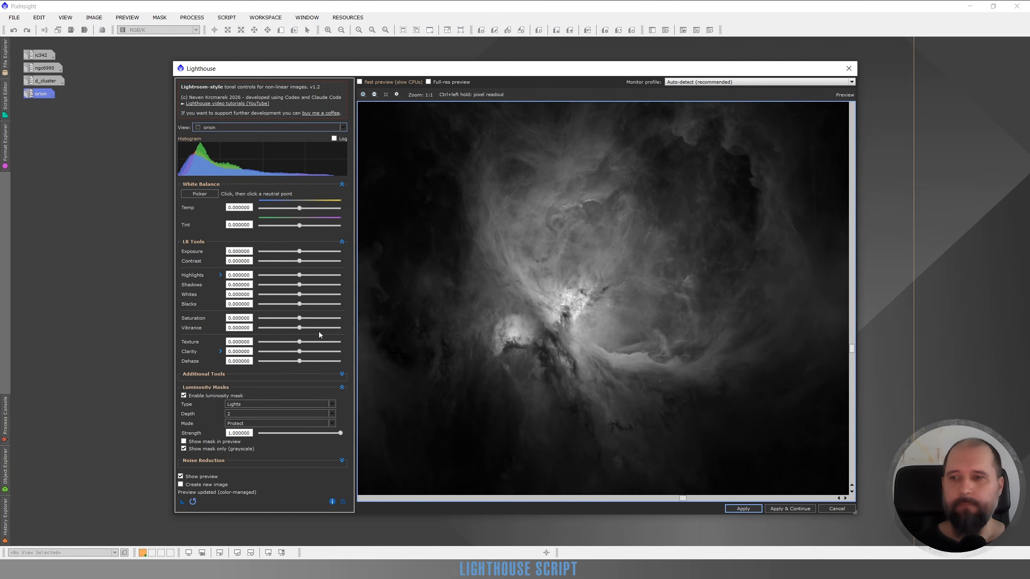
Step: Change the luminosity mask type to Darks and look over the greyscale mask toward the neighbouring clouds
left_click(249, 403)
left_click(245, 418)
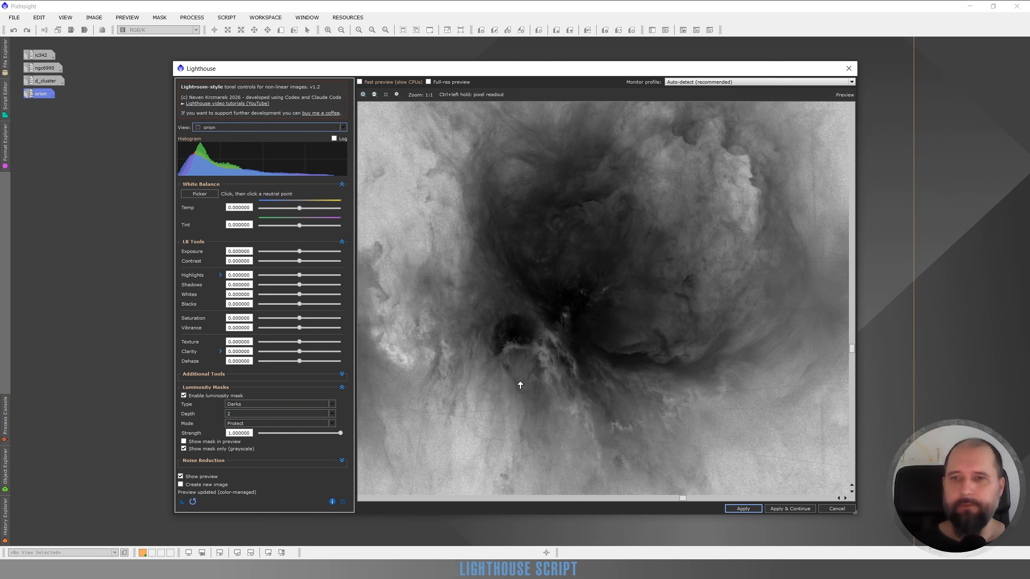
left_click_drag(505, 404, 671, 248)
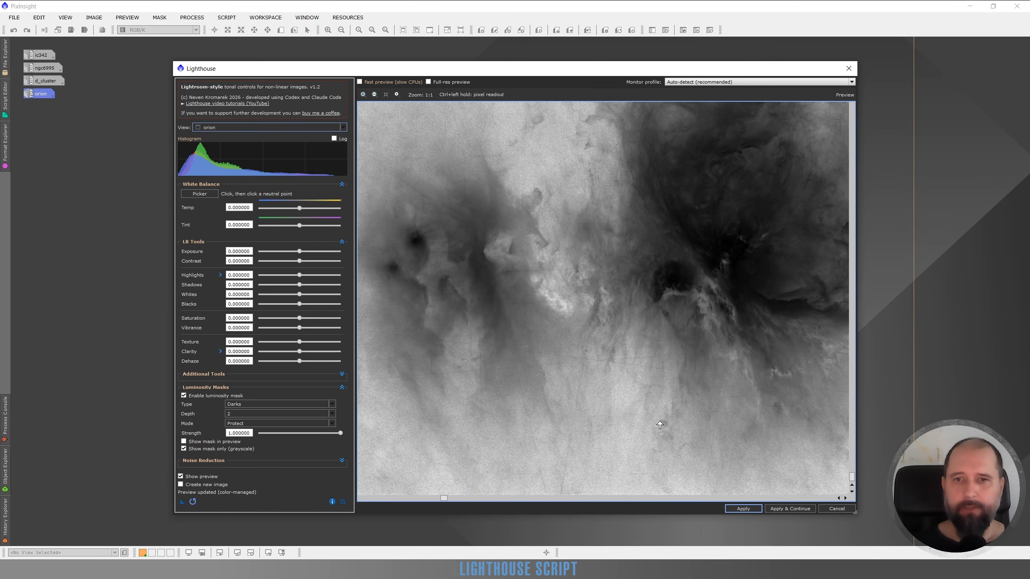
Step: Try the mask's Target mode, and return the mode to Protect
left_click(272, 424)
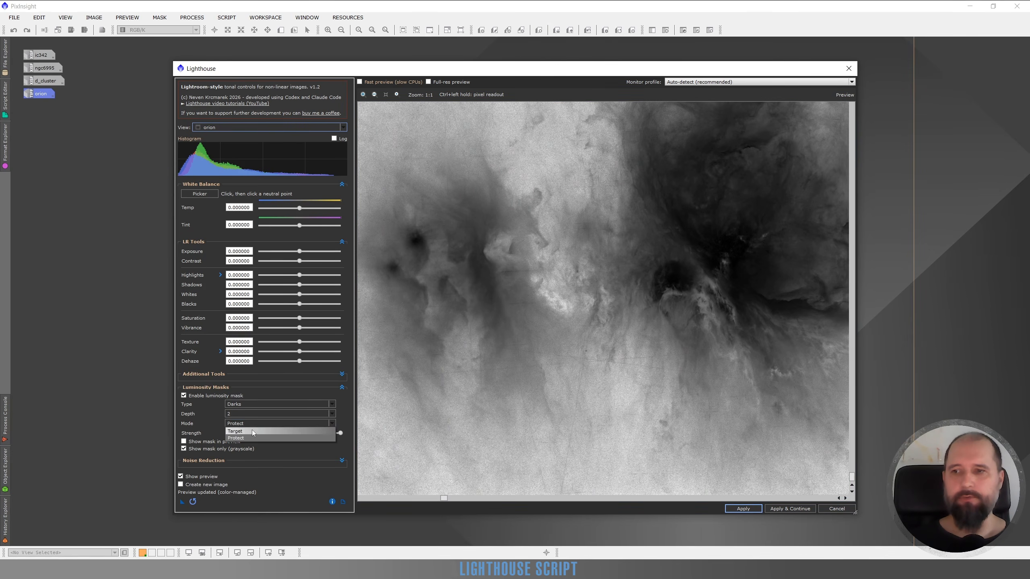
left_click(252, 430)
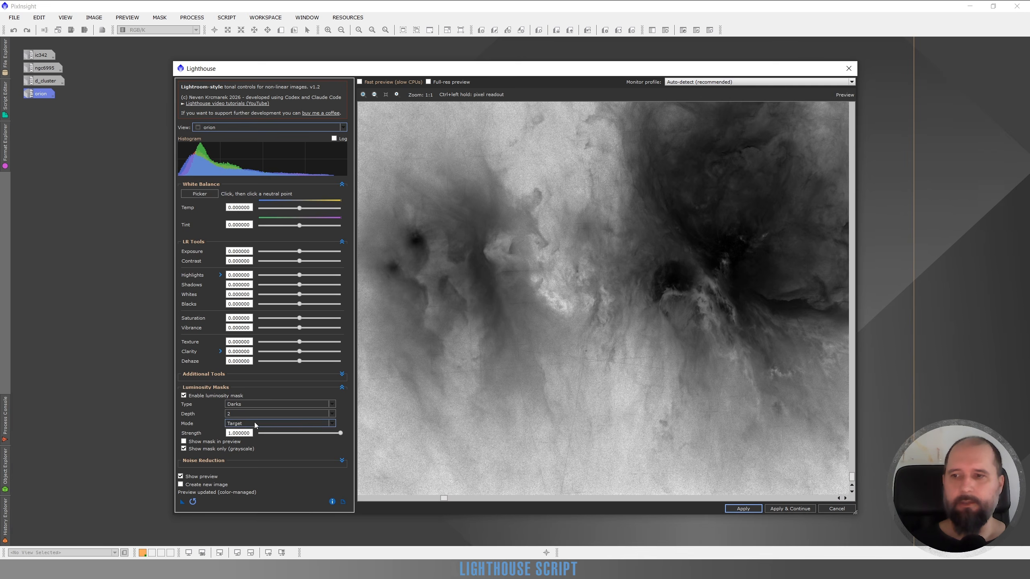
left_click(253, 424)
left_click(251, 438)
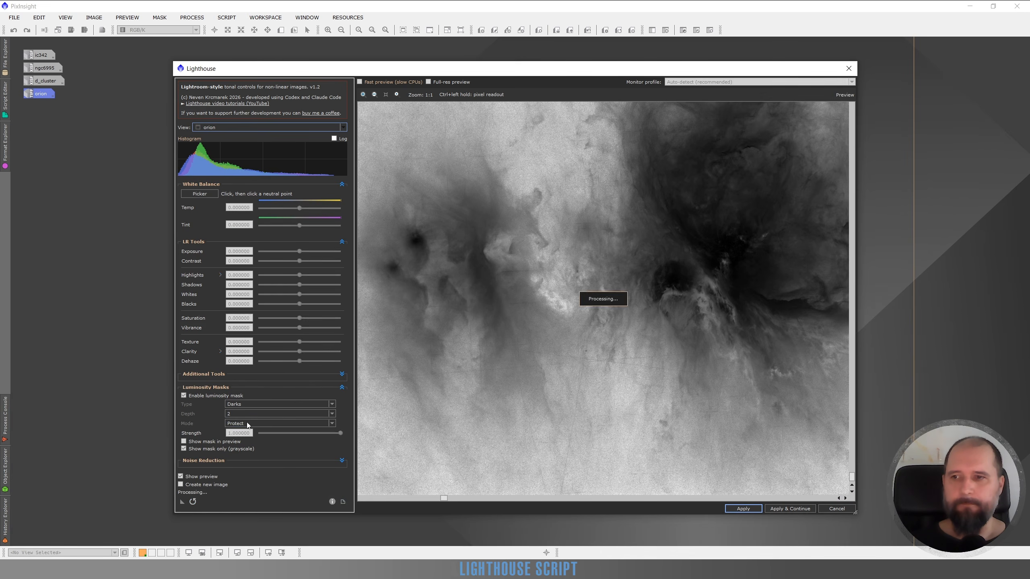
Step: Replace the greyscale mask view with the mask overlay and examine the Darks mask over the orion nebula
left_click(184, 442)
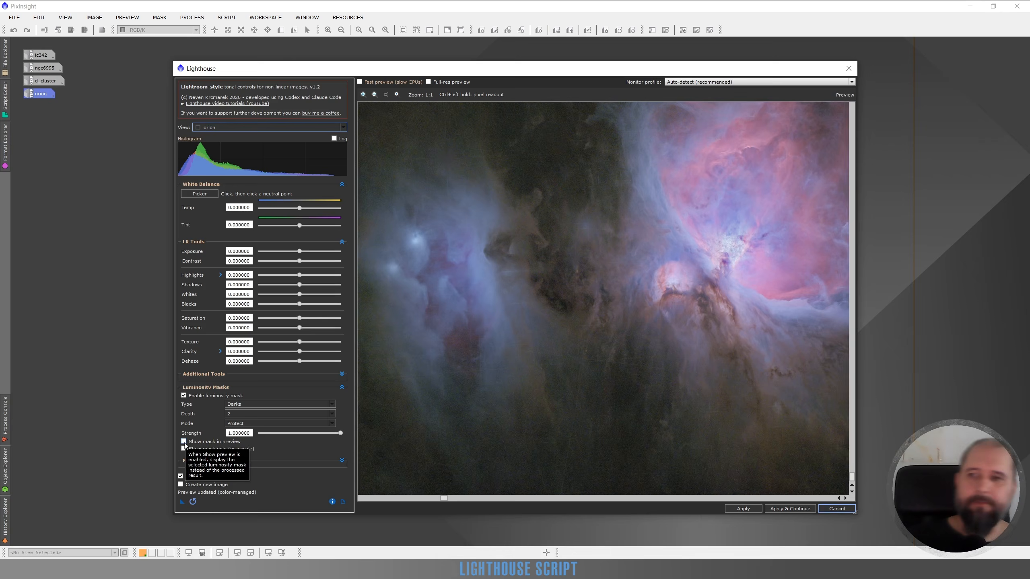
left_click(184, 442)
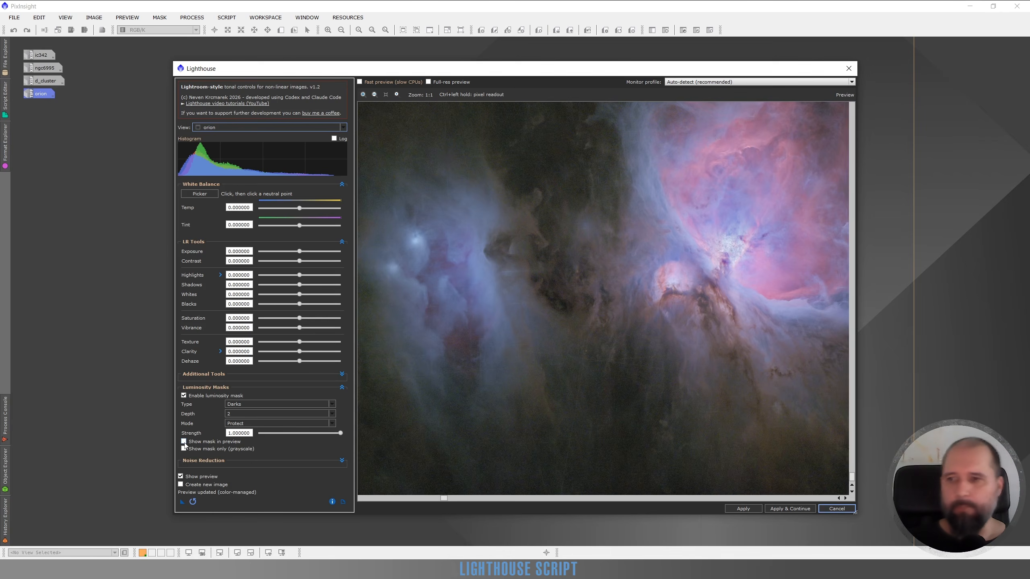
left_click_drag(718, 321, 521, 428)
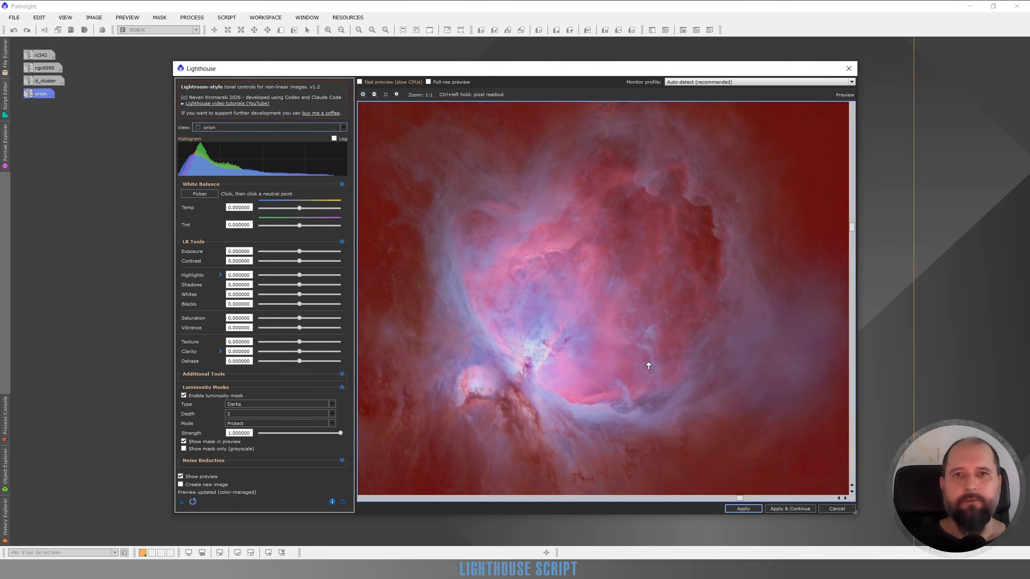
left_click_drag(715, 368, 702, 264)
left_click_drag(564, 339, 626, 387)
Step: Hide the mask overlay and set the luminosity mask's Depth to 1
left_click(219, 442)
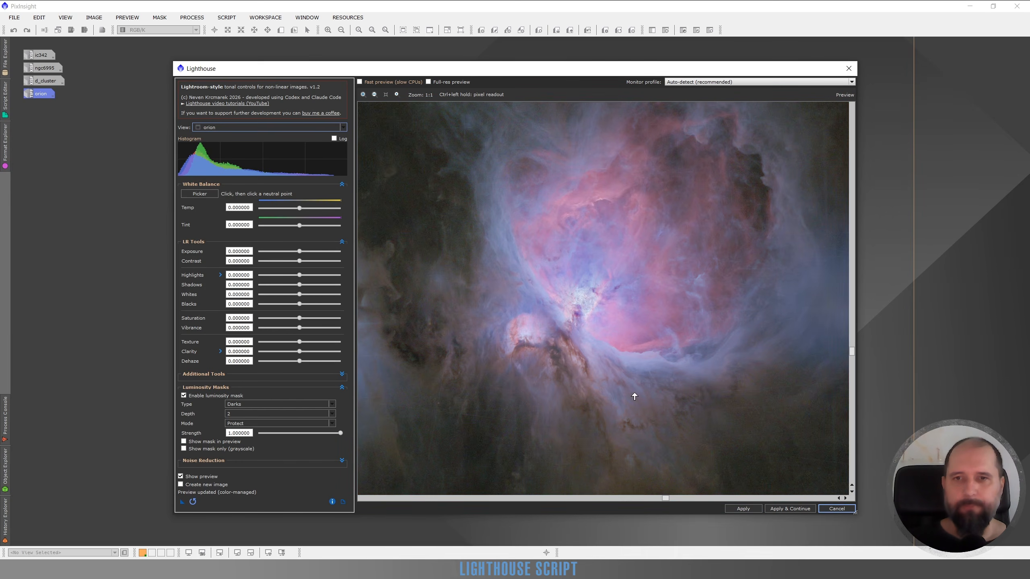
left_click_drag(619, 277, 708, 286)
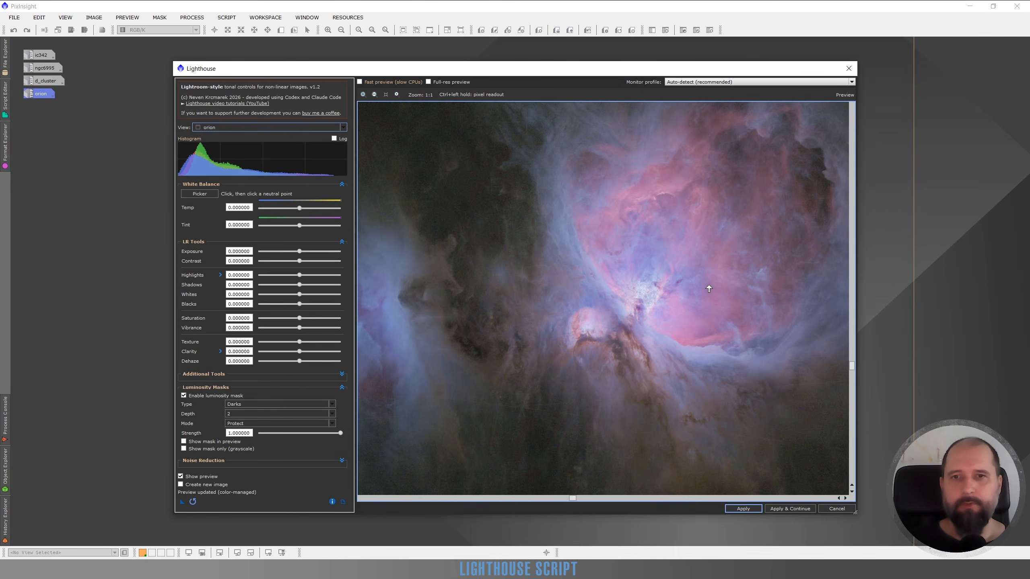
left_click(246, 414)
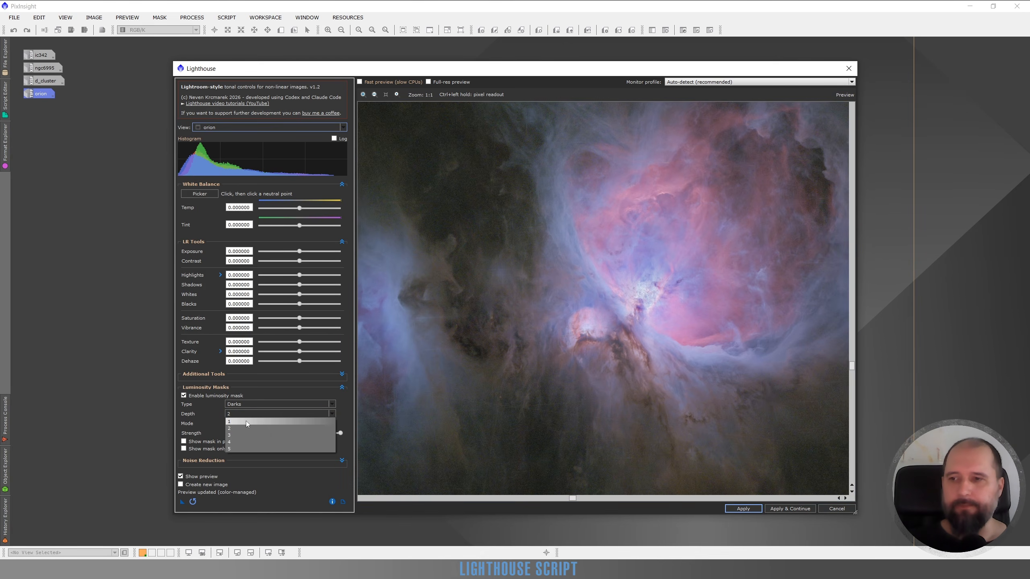
left_click(247, 421)
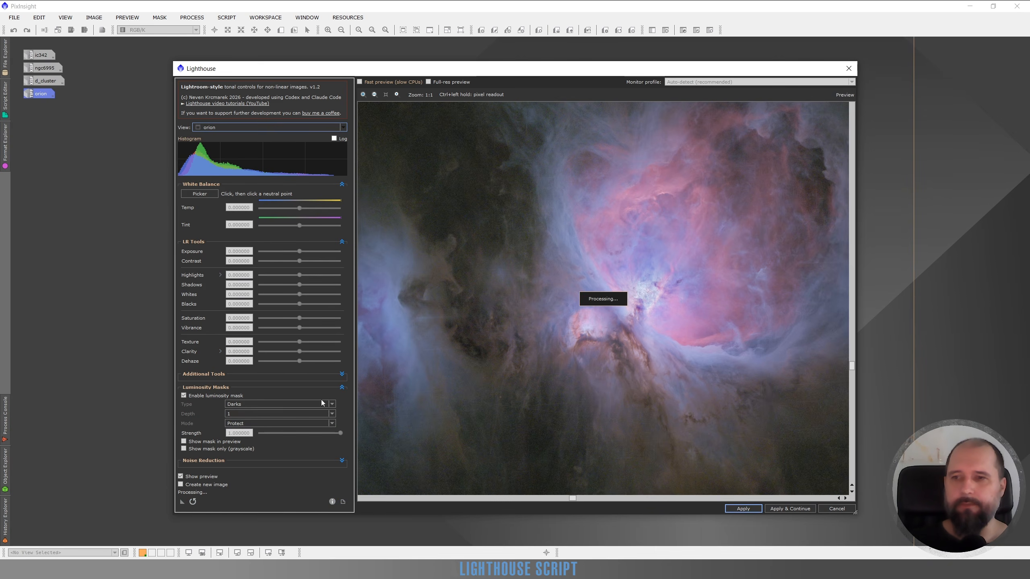
left_click_drag(731, 306, 690, 343)
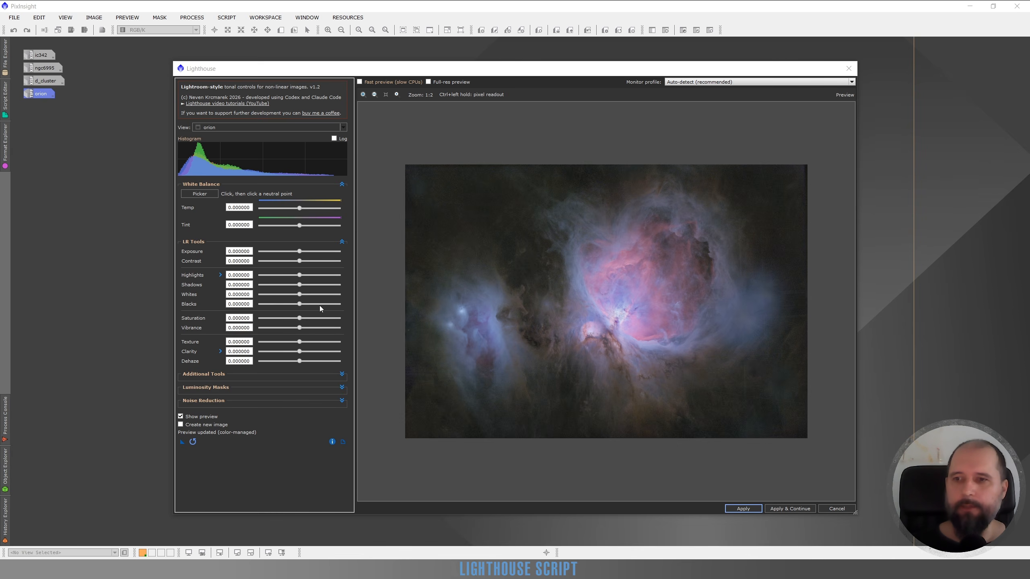
Step: Read the Lighthouse What's New notes and the script documentation, closing each window
left_click(331, 442)
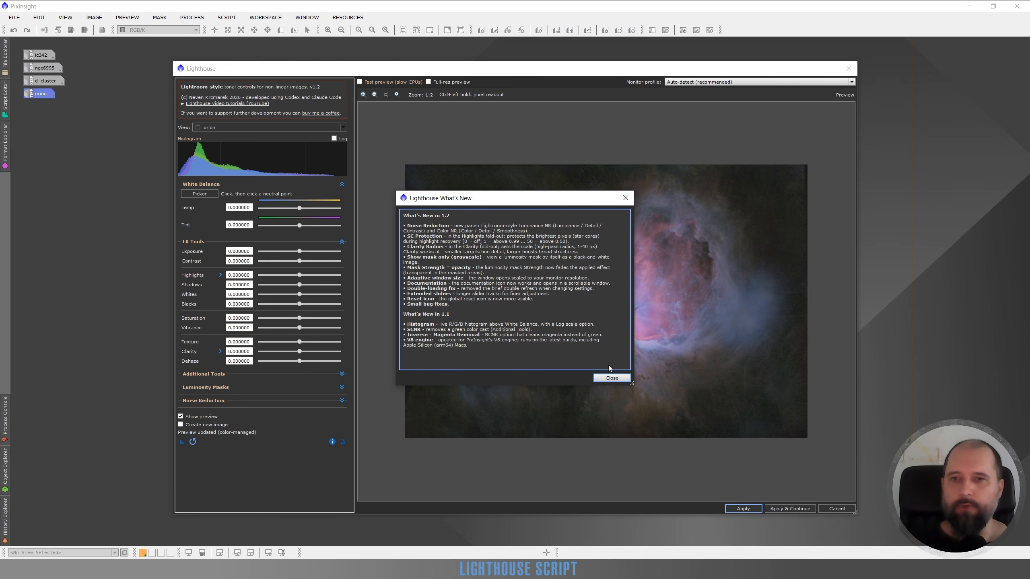
left_click(611, 378)
left_click(343, 442)
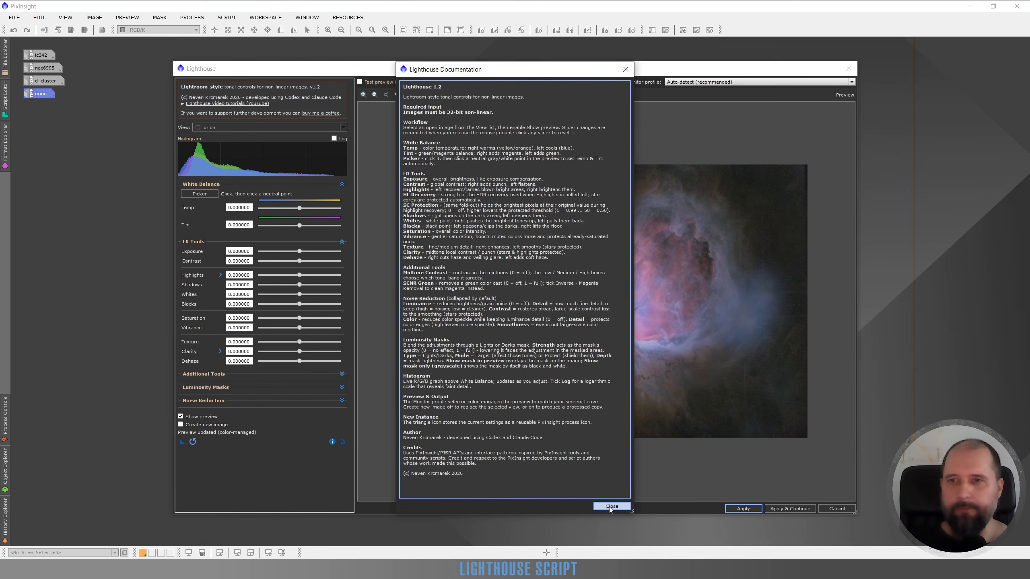
left_click(611, 505)
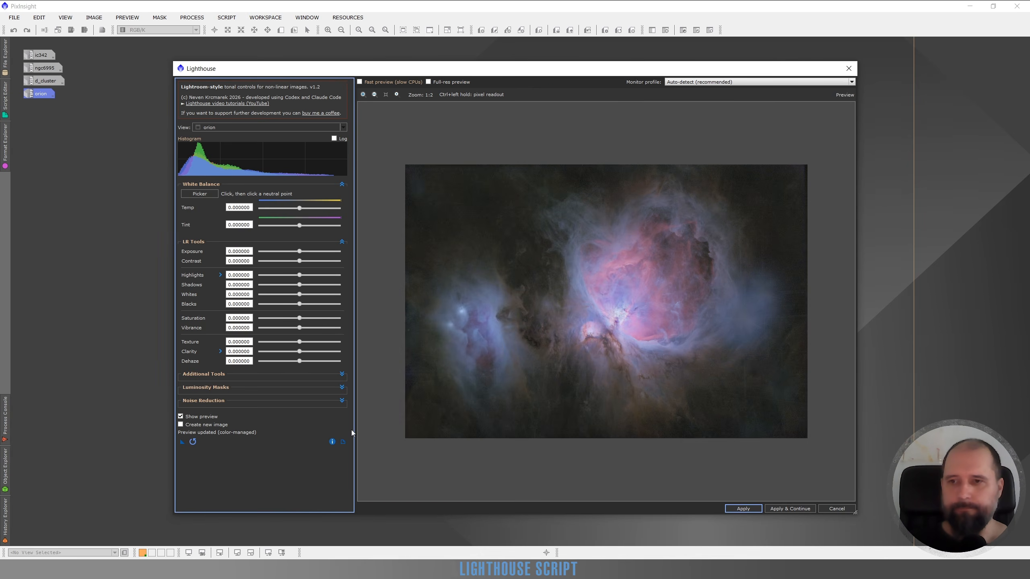
Step: Reread the Lighthouse What's New notes for versions 1.2 and 1.1, and close the window
left_click(332, 442)
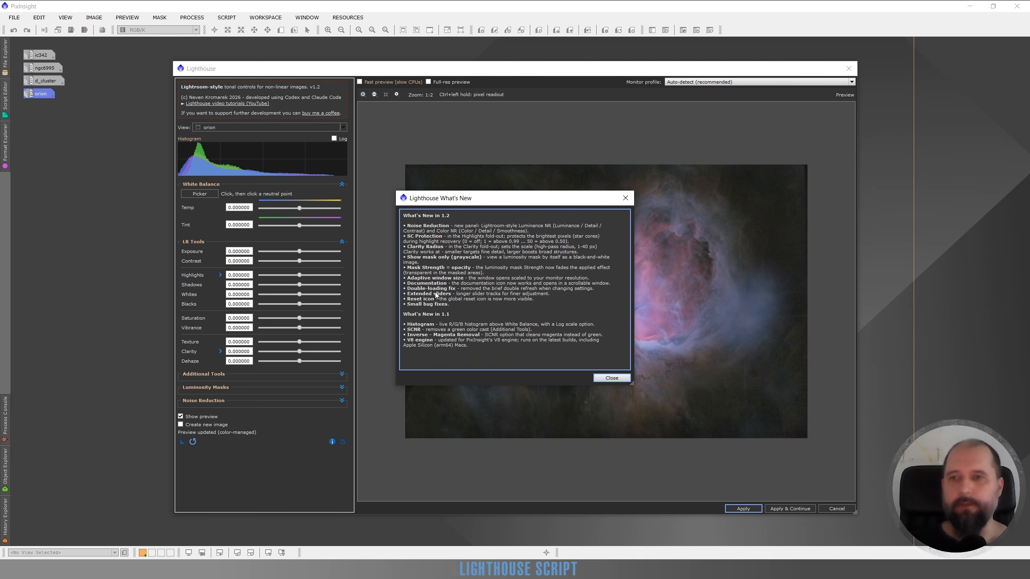
left_click(612, 377)
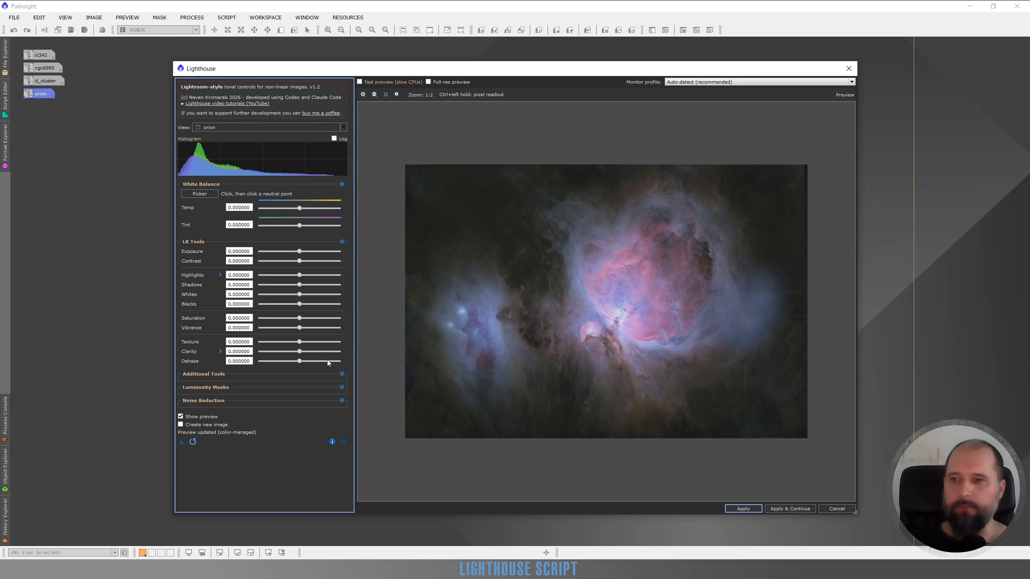
Step: Expand the luminosity mask settings and set the mask type to Lights
left_click(341, 387)
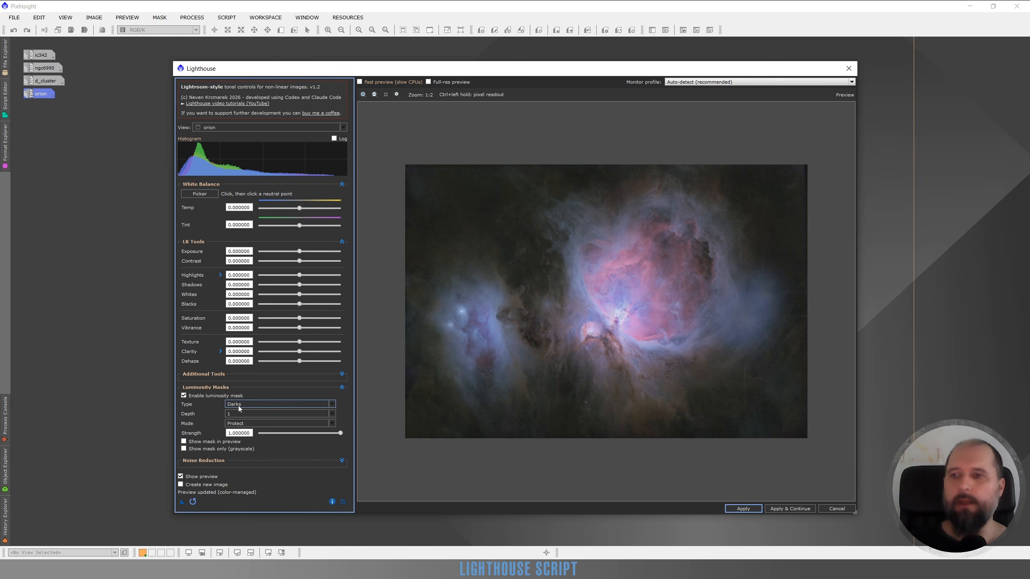
left_click(239, 407)
left_click(238, 413)
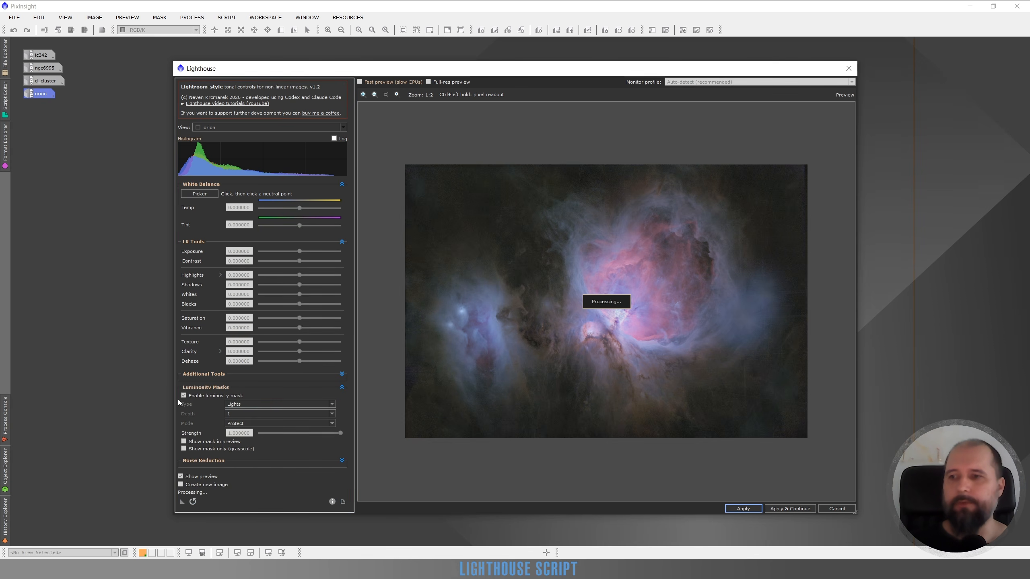
Step: Try a Depth of 2 for the Lights luminosity mask, and return the Depth to 1
left_click(230, 412)
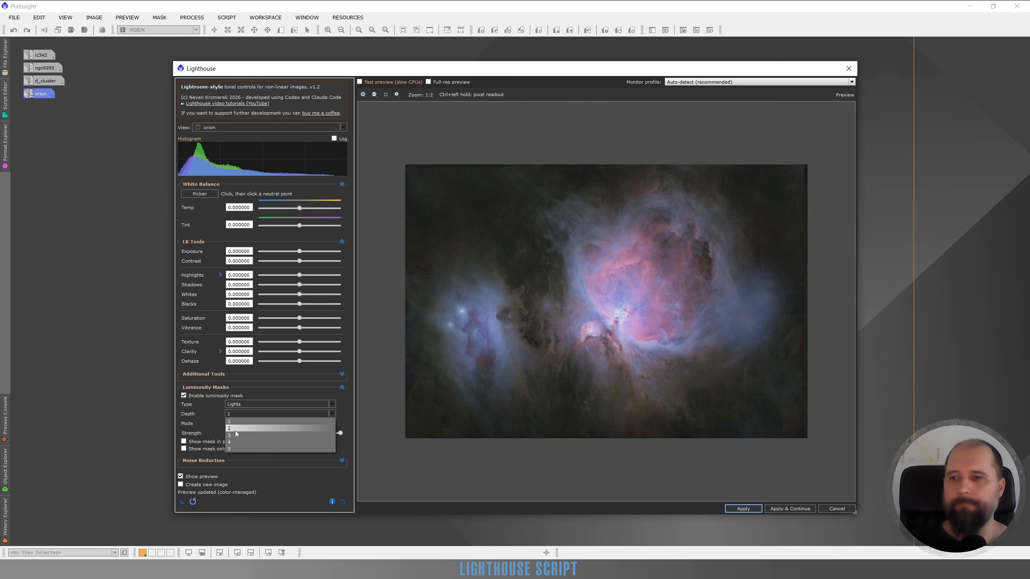
left_click(236, 429)
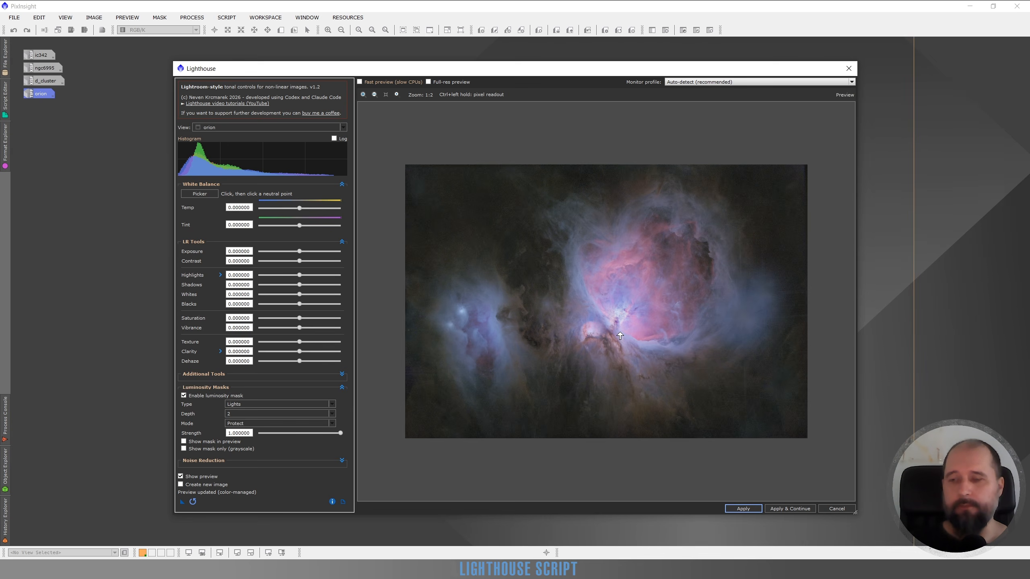
left_click(245, 414)
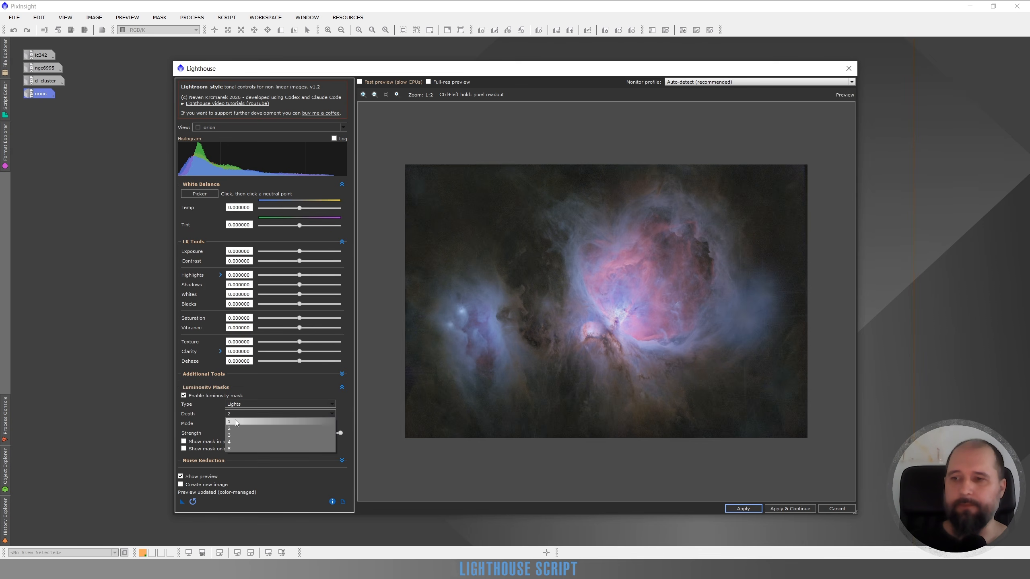
left_click(236, 422)
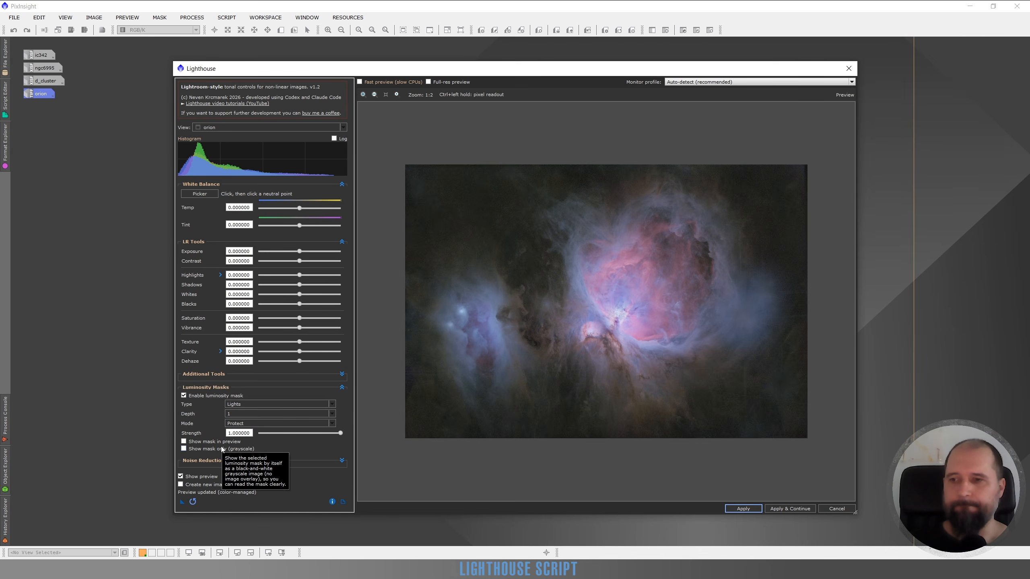
Step: Try lowering the luminosity mask's Strength to 0.31 and 0.19, restore it to 1, and collapse the mask settings
left_click(339, 435)
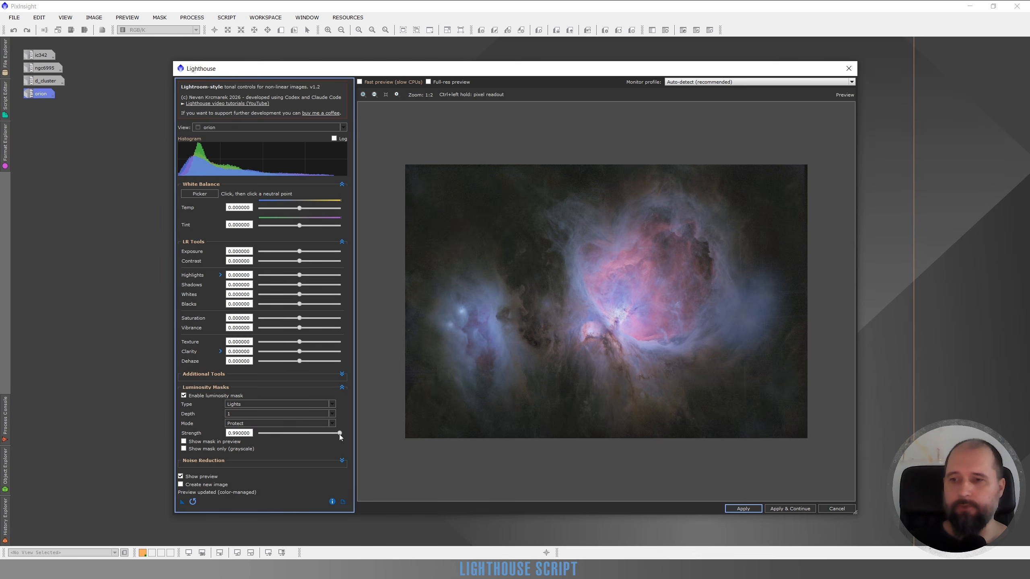
left_click(283, 437)
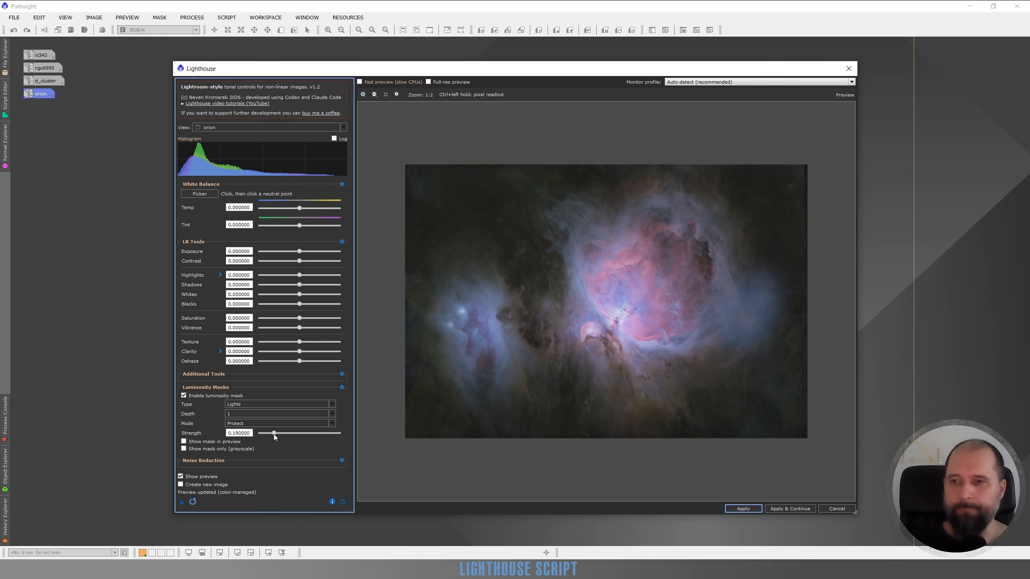
left_click_drag(285, 433, 351, 436)
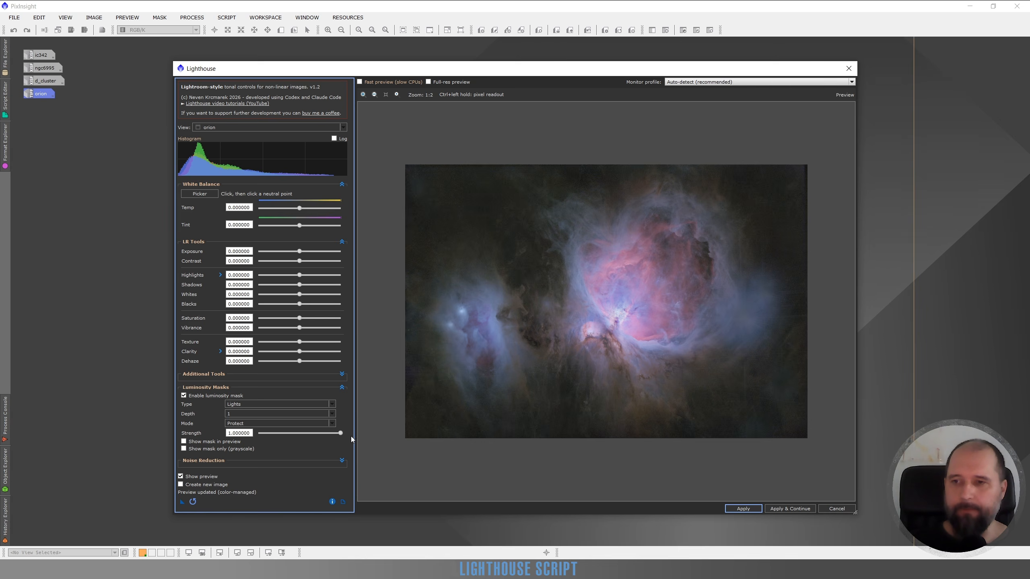
left_click(343, 386)
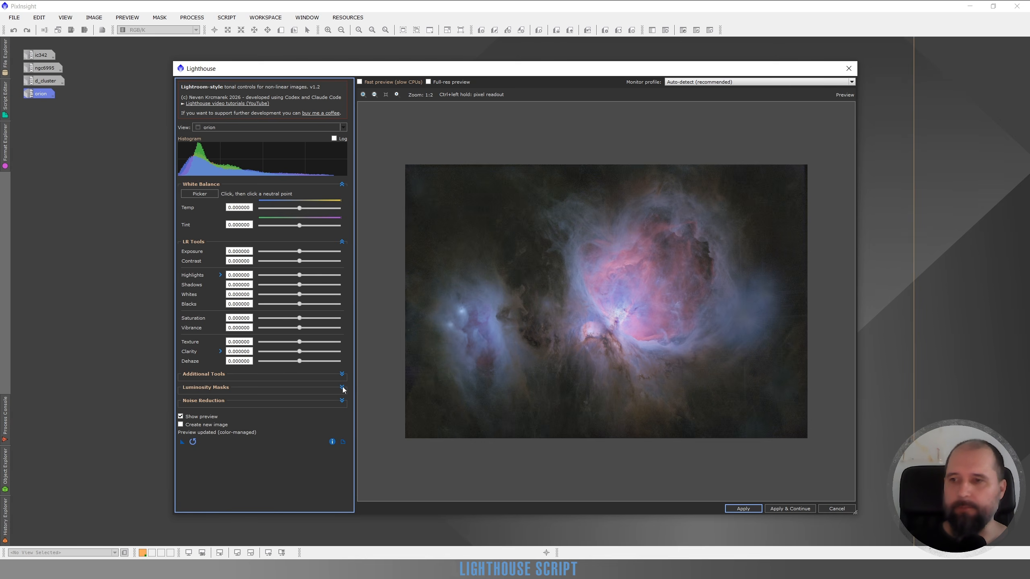